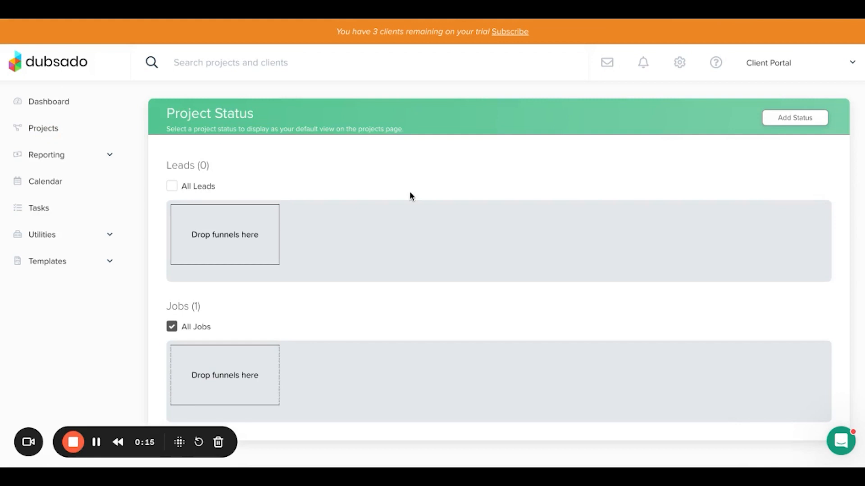
- Add a project status named "Call Booked 📞" as a lead funnel and save it
left_click(799, 121)
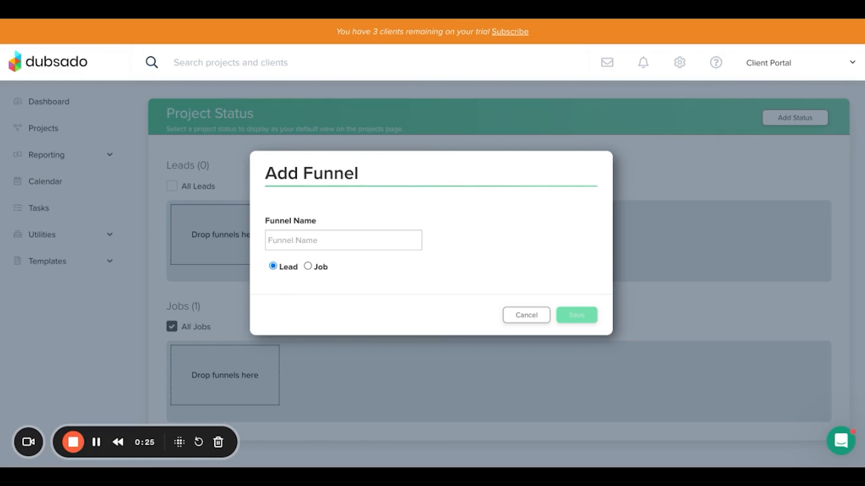
left_click(280, 242)
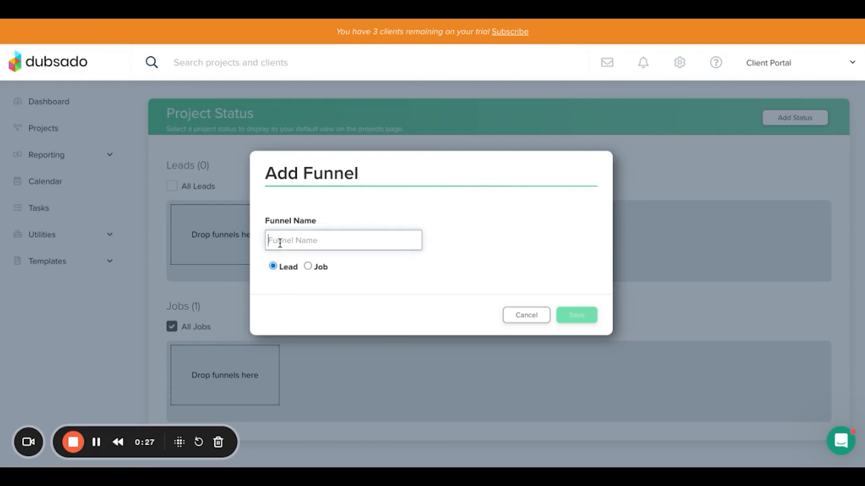
type("Call Booked 📞")
left_click(323, 277)
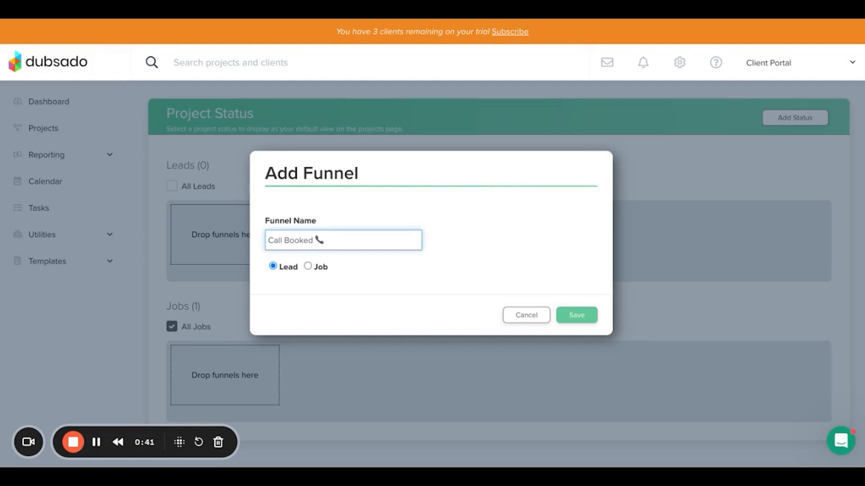
left_click(568, 318)
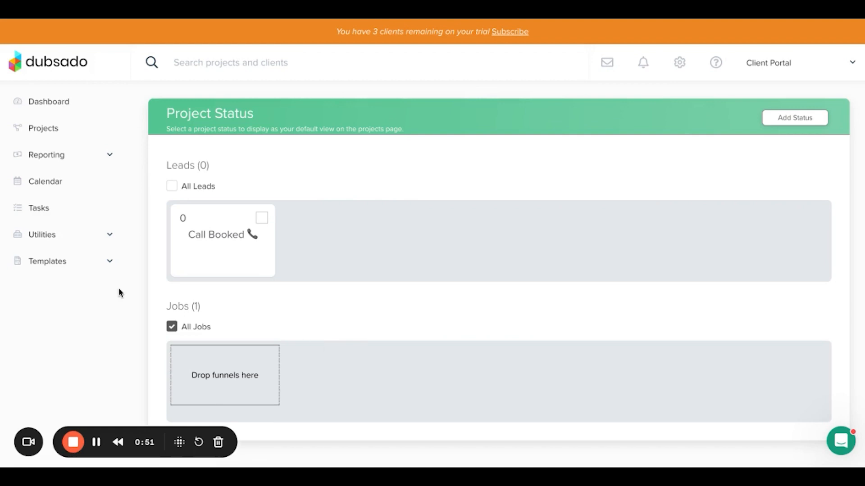
- Create a new lead capture form from the form templates
left_click(85, 269)
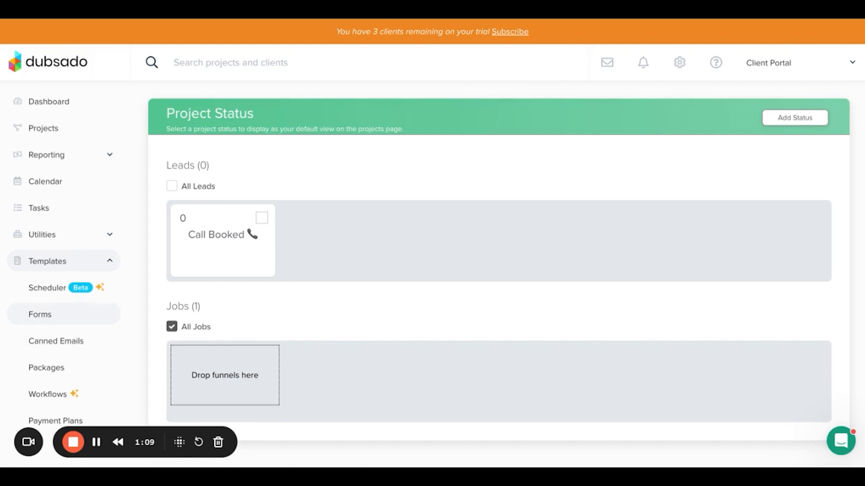
left_click(40, 314)
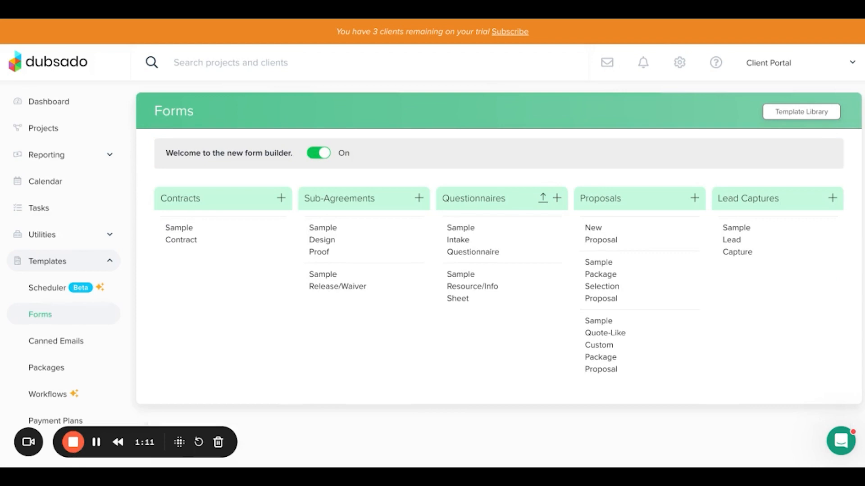
left_click(833, 201)
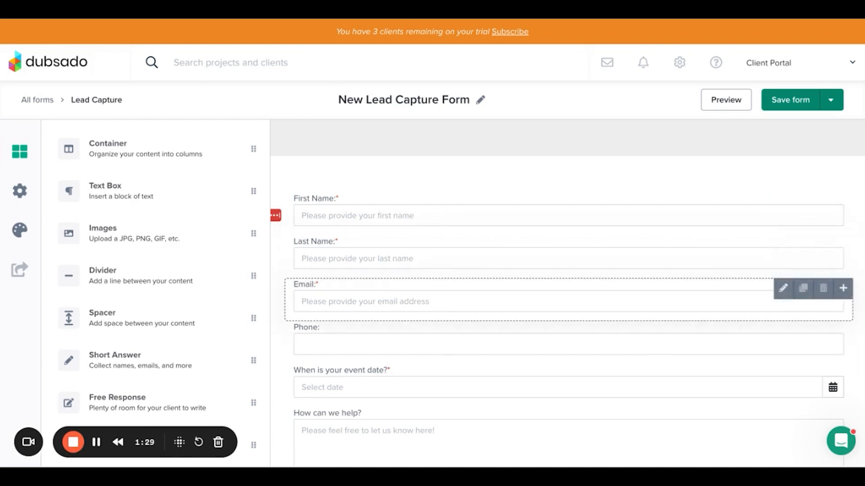
- Delete the event date and "How can we help?" fields from the lead capture form
scroll(398, 356, "down", 1)
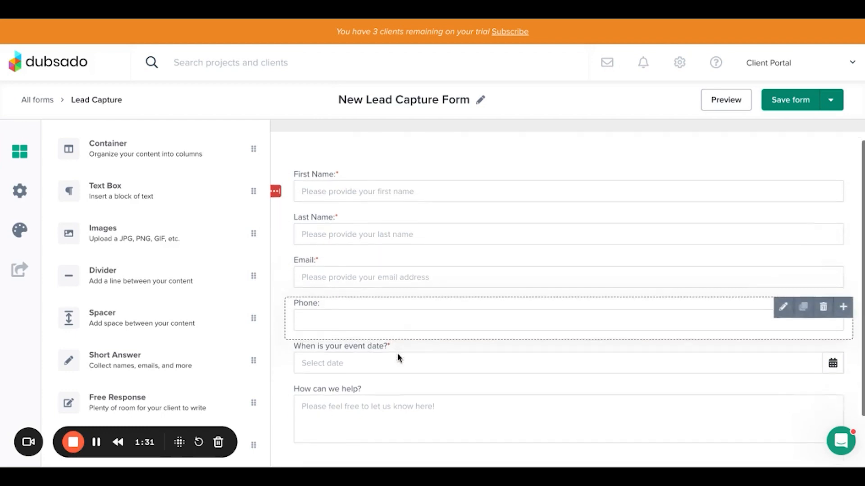
left_click(823, 350)
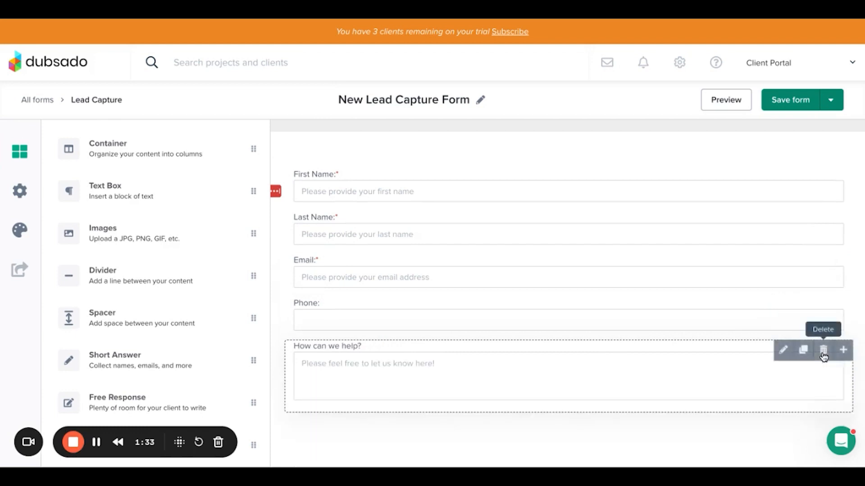
left_click(824, 350)
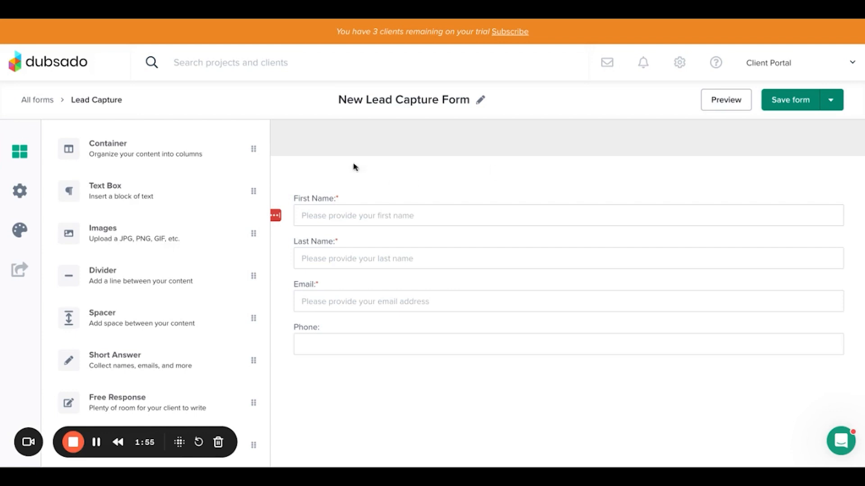
- Insert a one-column container above the First Name field and set its container width to 100%
left_click_drag(164, 158, 464, 199)
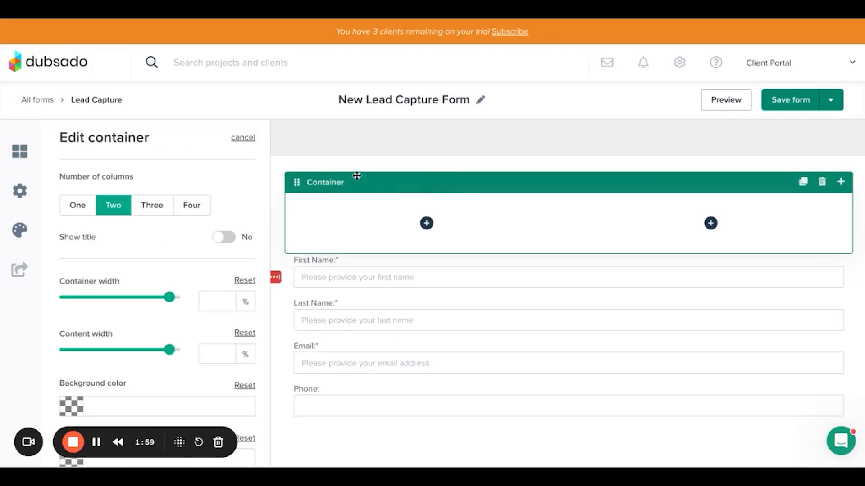
left_click(77, 205)
left_click(216, 303)
type("95")
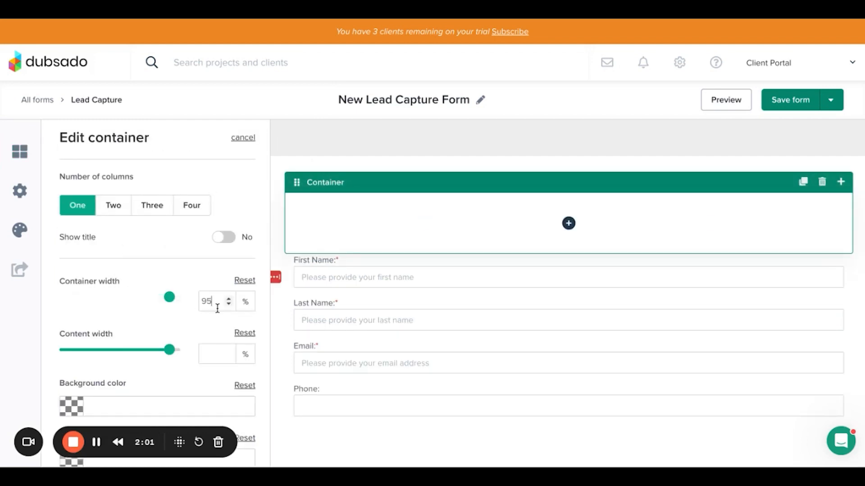
double_click(215, 302)
type("100")
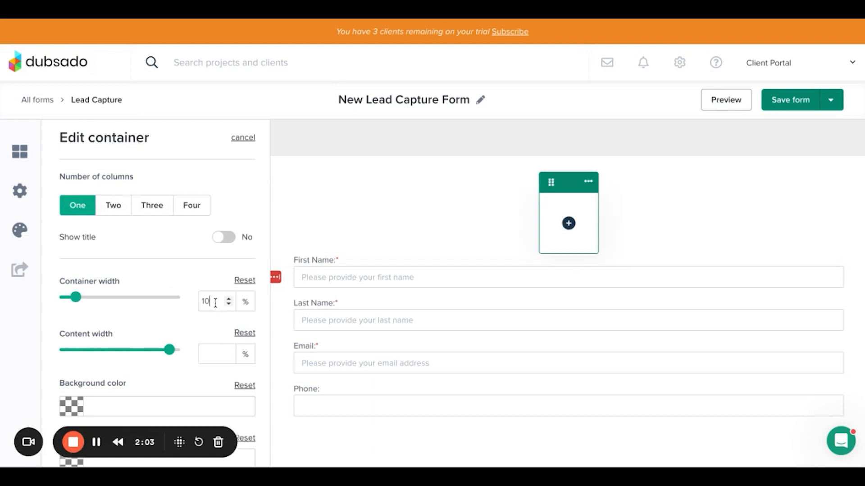
- Set the container's content width to 70% and add a text box inside it
left_click(217, 354)
type("95")
double_click(217, 354)
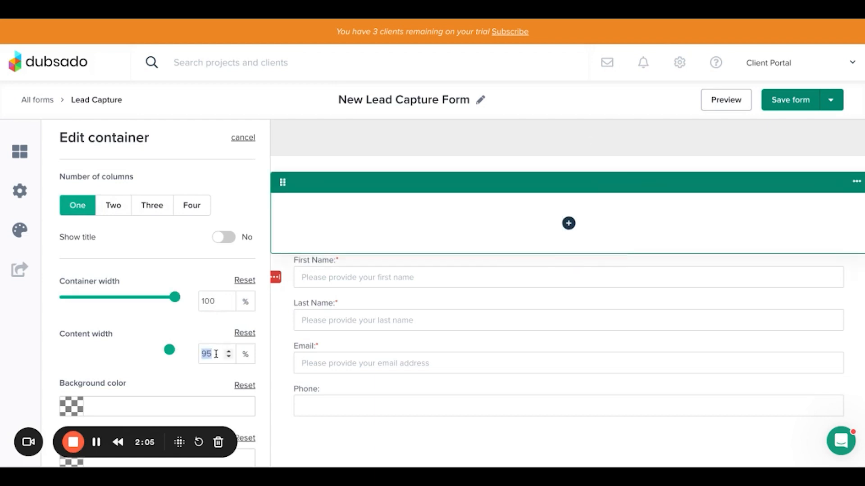
type("80")
scroll(141, 350, "down", 5)
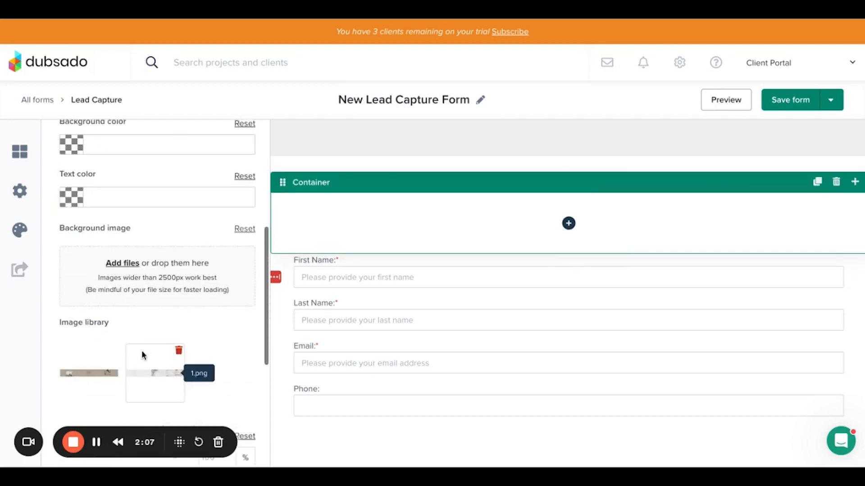
scroll(142, 351, "up", 2)
scroll(114, 255, "up", 1)
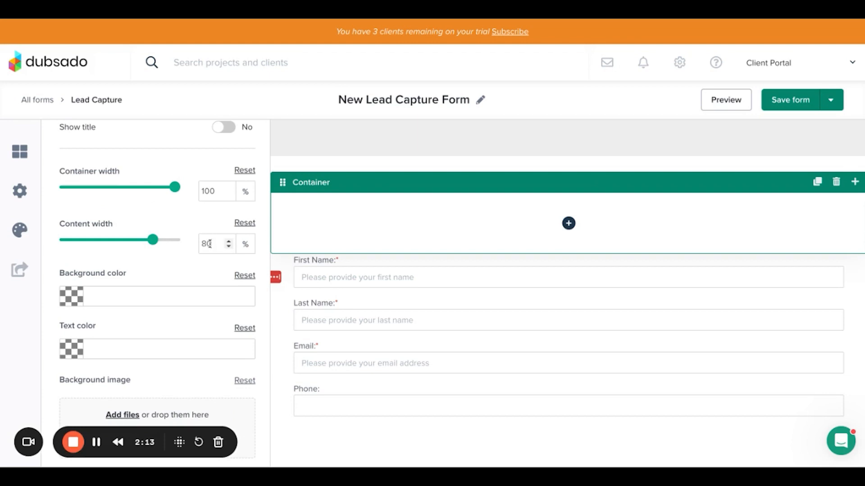
type("70")
left_click(568, 223)
left_click(603, 266)
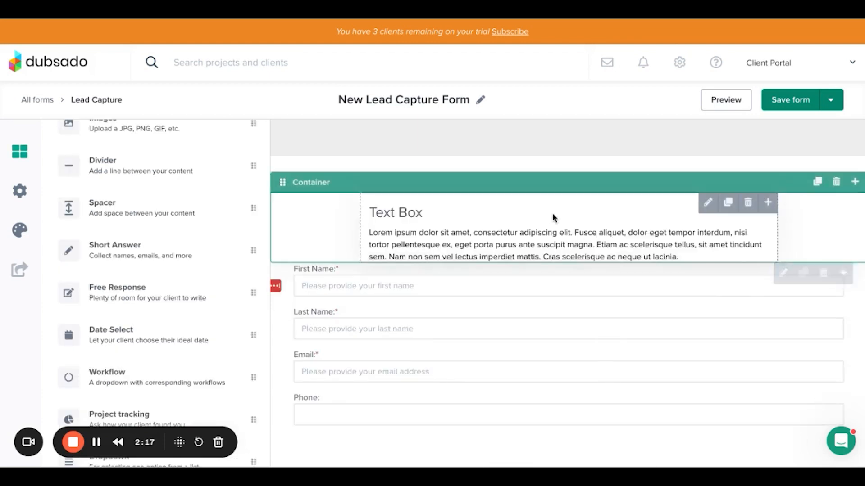
- Set the container's top and bottom padding to 180 px each
left_click(307, 183)
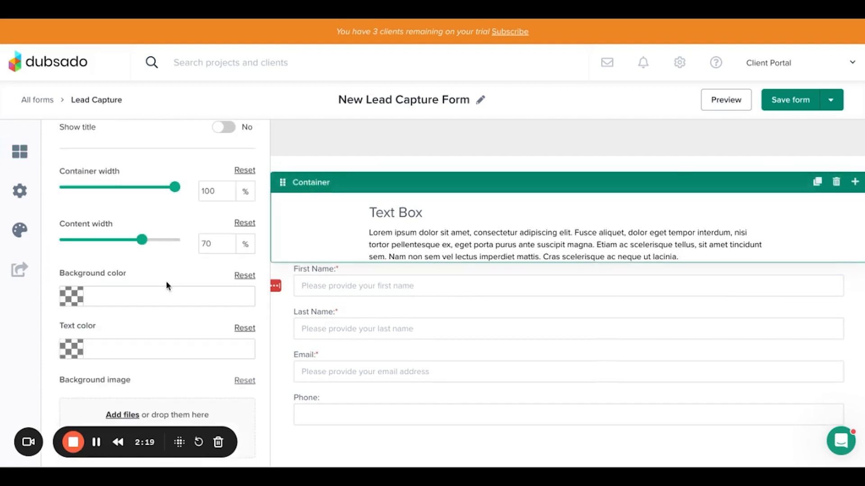
scroll(165, 280, "down", 5)
scroll(166, 281, "down", 4)
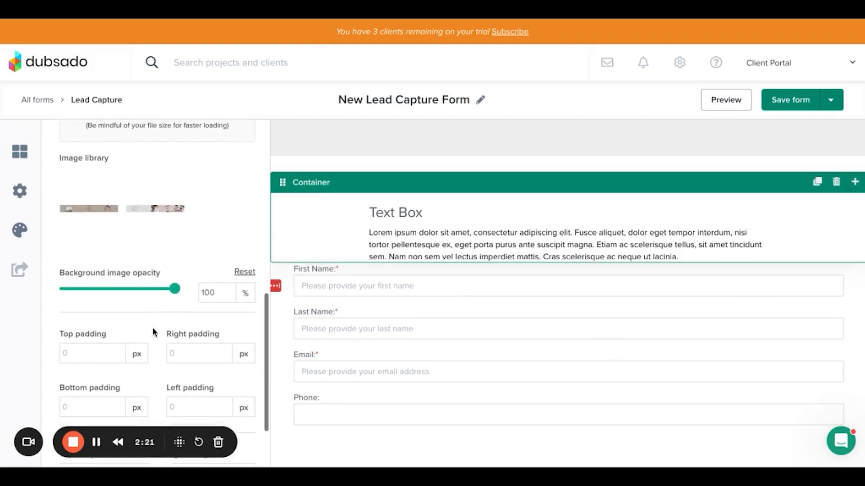
left_click(81, 291)
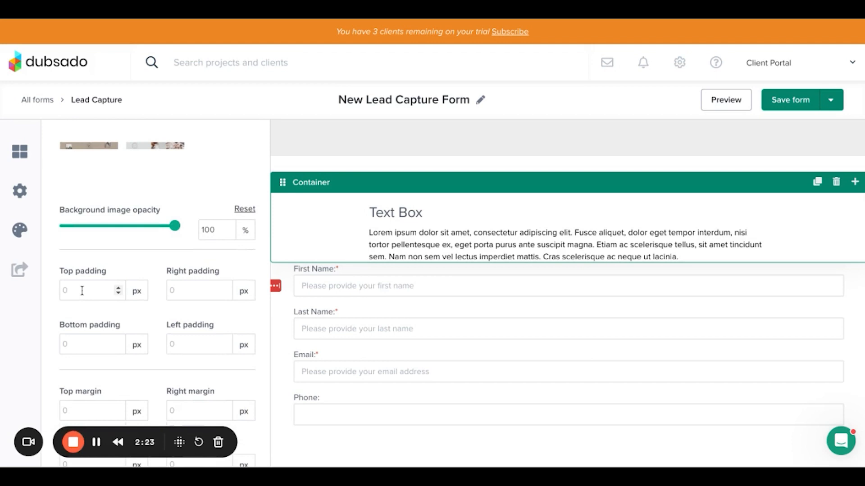
type("180")
left_click(82, 344)
type("180")
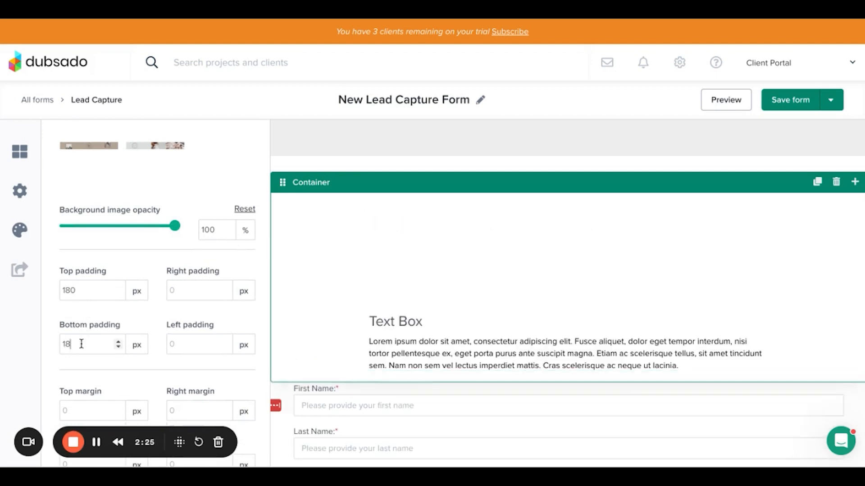
scroll(389, 290, "down", 1)
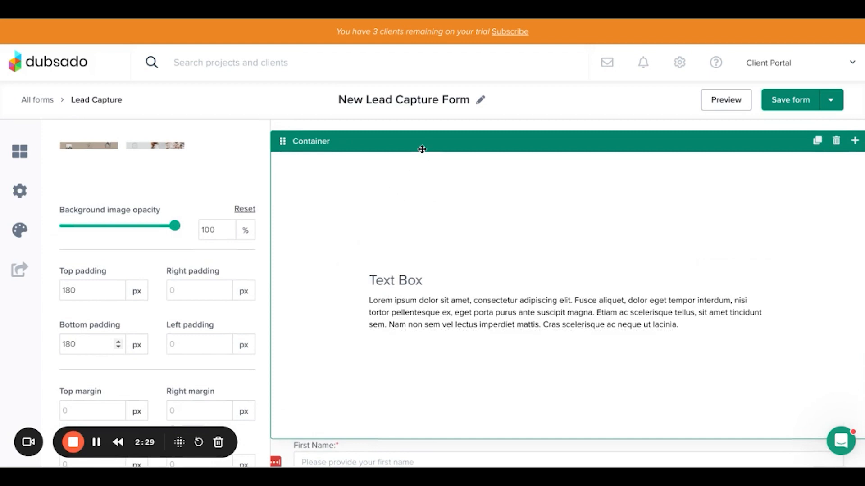
- Center-align the heading and paragraph in the container's text box and apply the edit
left_click(706, 270)
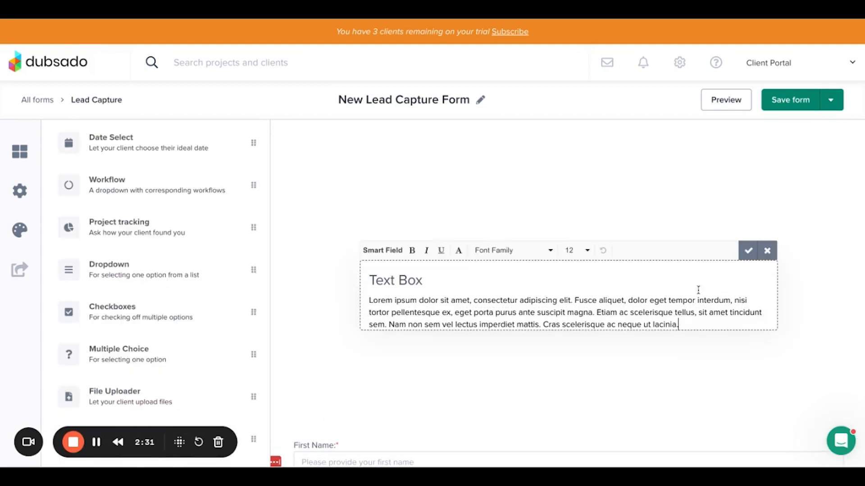
left_click_drag(685, 323, 378, 269)
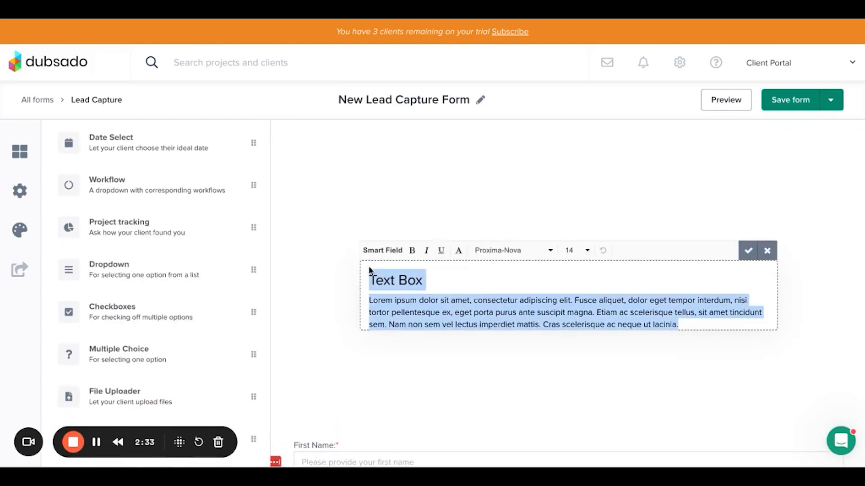
left_click(459, 251)
left_click(415, 272)
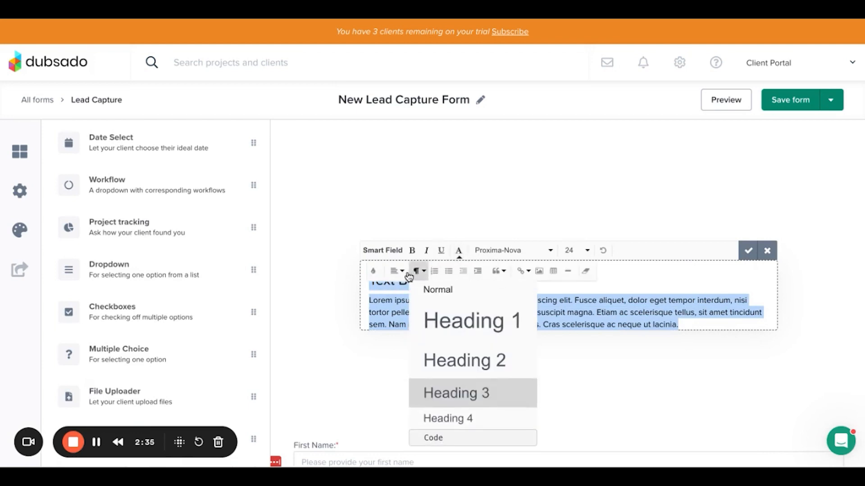
left_click(397, 271)
left_click(405, 310)
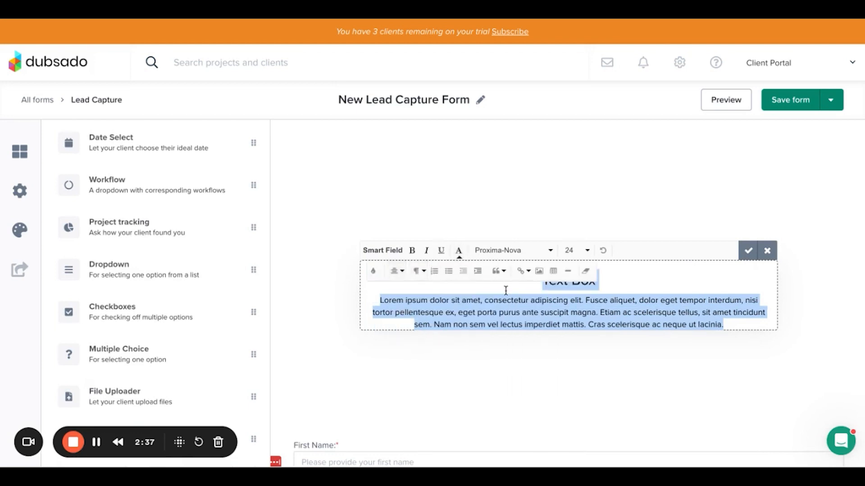
left_click(748, 251)
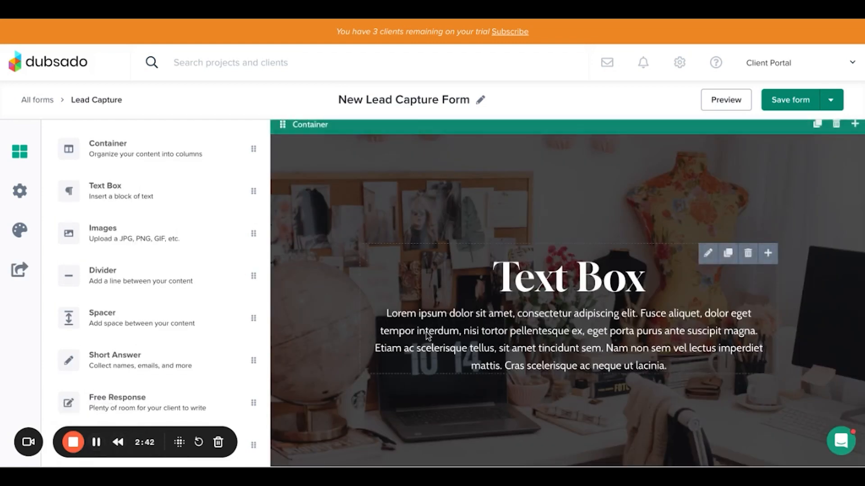
- Replace the header text box's heading with "Please complete the form below" and apply the edit
scroll(504, 330, "down", 1)
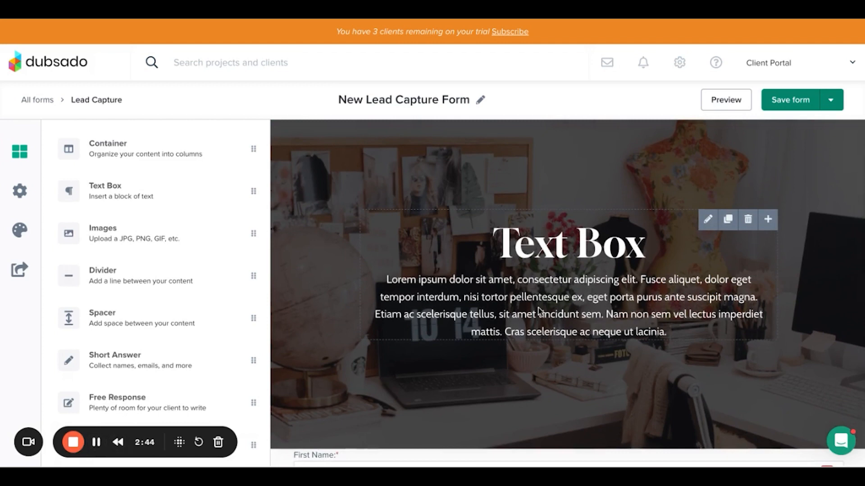
scroll(606, 299, "down", 1)
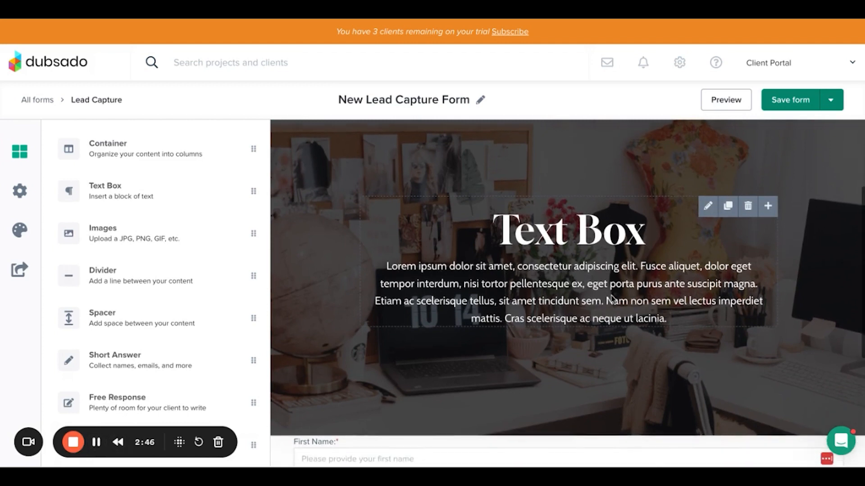
left_click(702, 215)
left_click_drag(651, 238, 492, 231)
type("Plese")
key("BackSpace")
key("BackSpace")
type("ase c")
key("BackSpace")
type("complete the ")
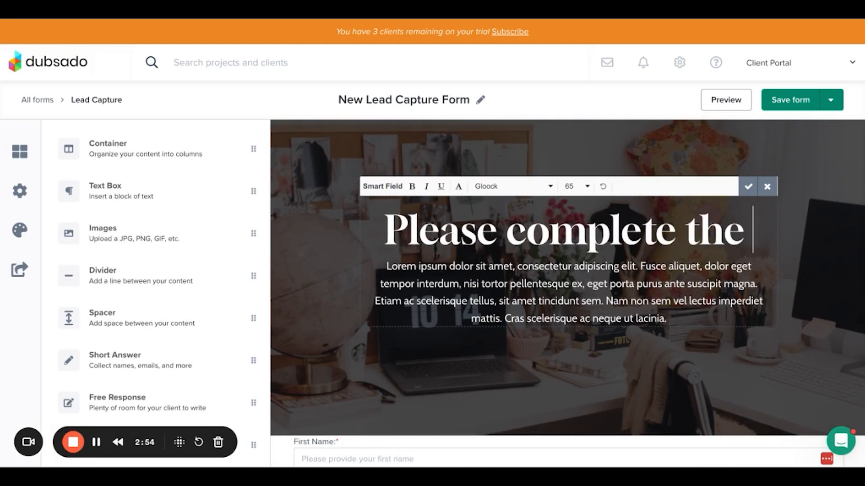
type("form below")
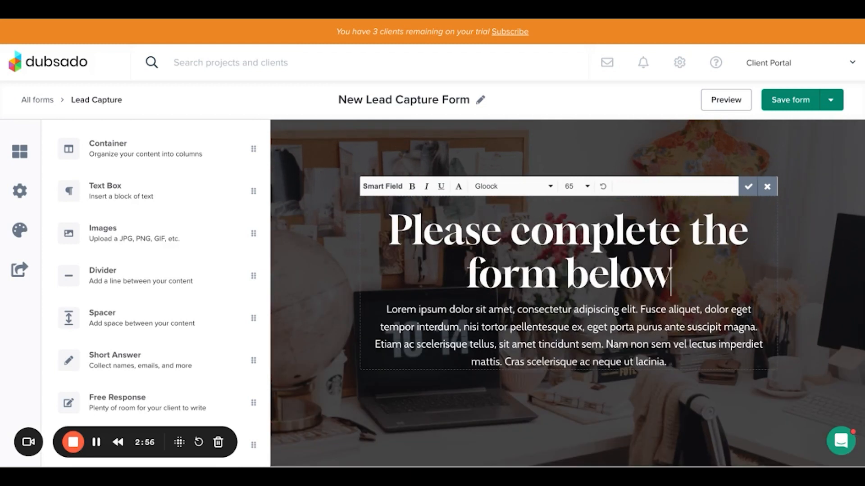
left_click(748, 186)
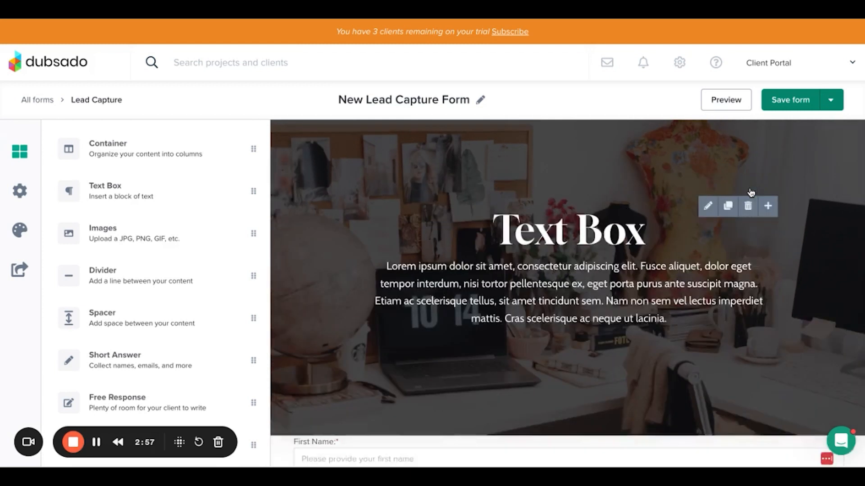
- Review the remaining contact fields and preview the lead capture form
scroll(702, 237, "down", 2)
scroll(702, 236, "down", 4)
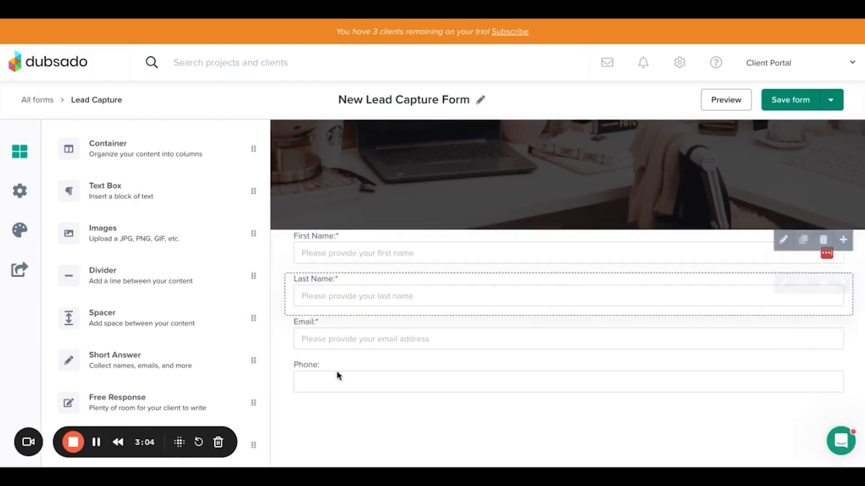
left_click(713, 101)
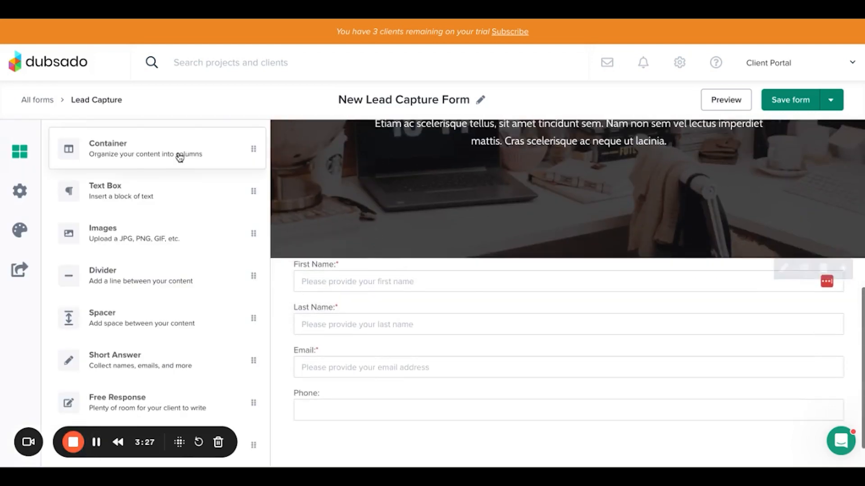
- Add a one-column container below the header with 100% container width and 80% content width
left_click_drag(191, 166, 495, 329)
left_click(402, 314)
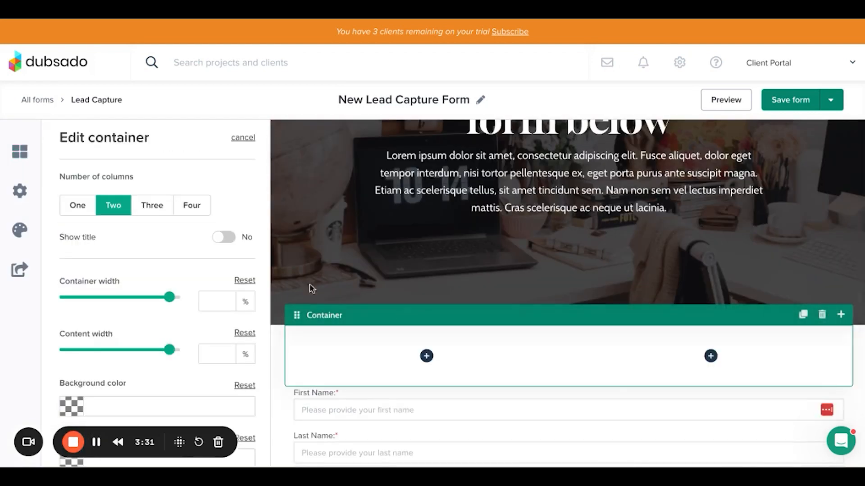
left_click(213, 297)
type("100")
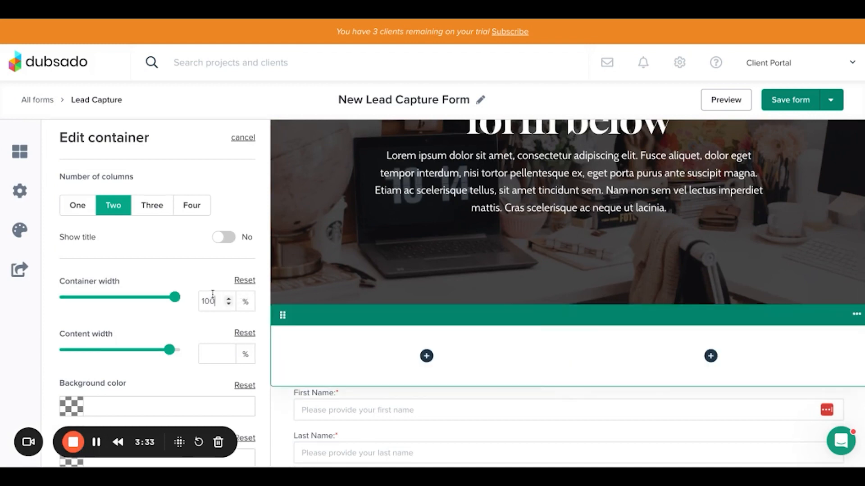
left_click(217, 354)
type("95")
double_click(218, 354)
type("80")
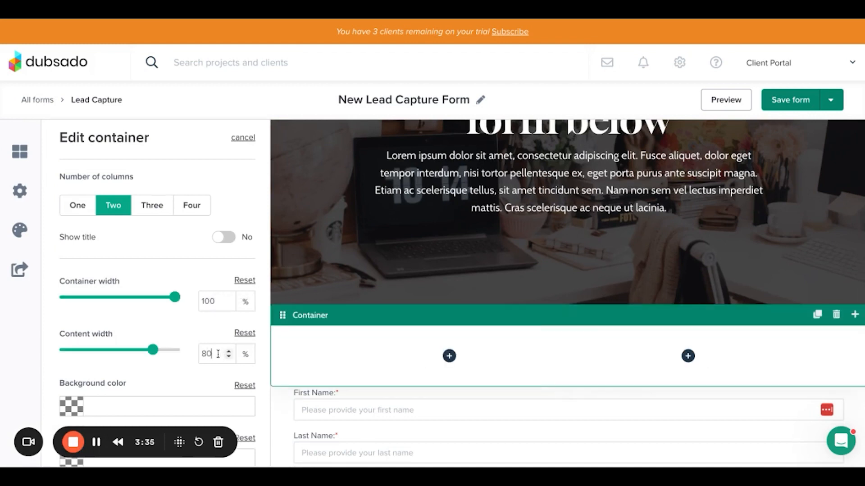
left_click(83, 208)
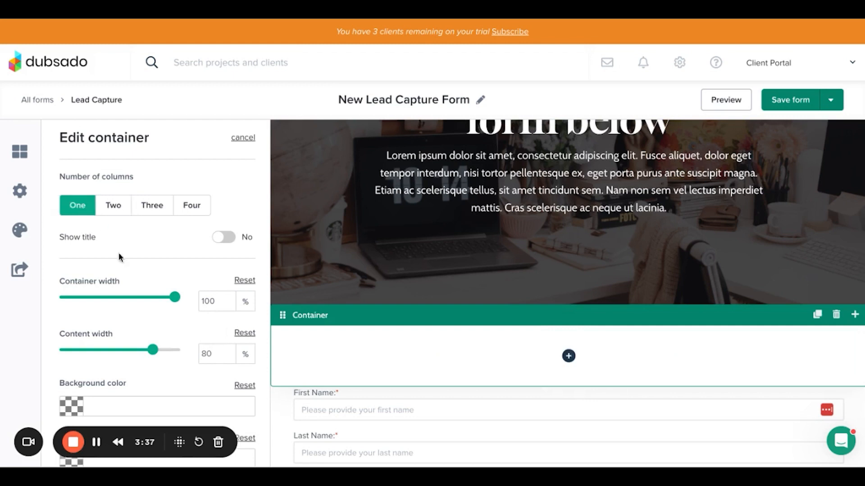
- Set the new container's top and bottom padding to 80 px each
scroll(398, 299, "down", 1)
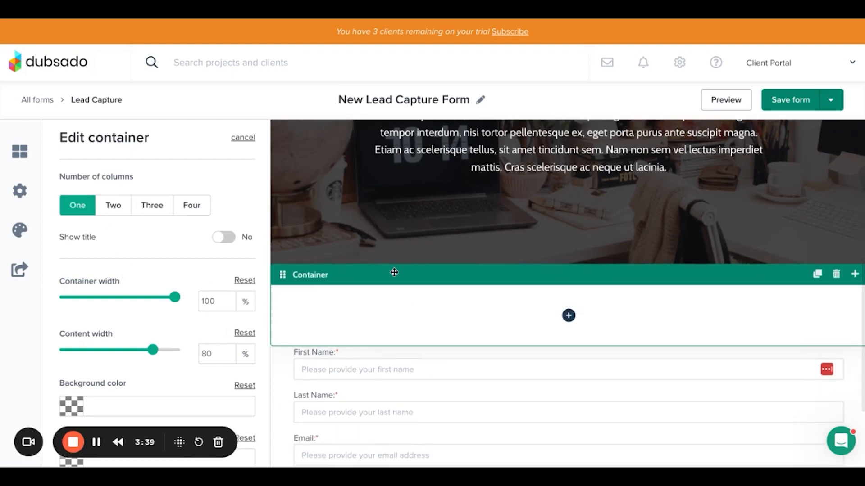
scroll(163, 327, "down", 2)
scroll(164, 327, "down", 7)
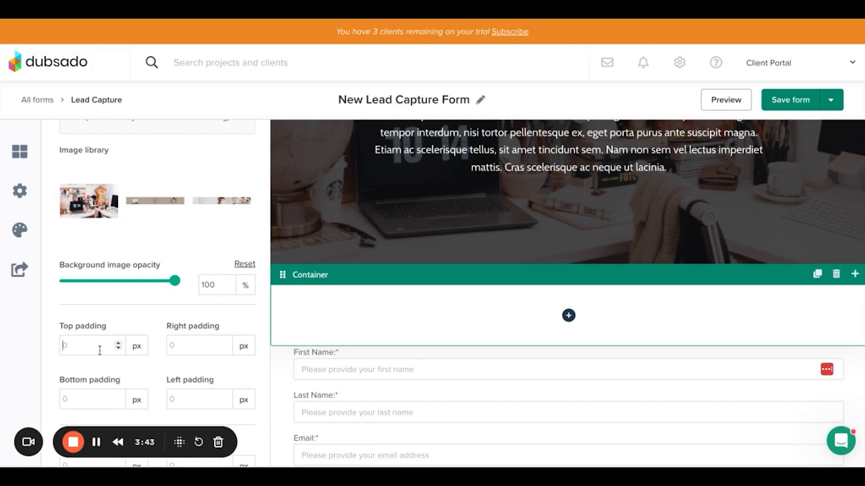
left_click(98, 349)
type("80")
left_click(88, 400)
type("80")
scroll(359, 404, "down", 1)
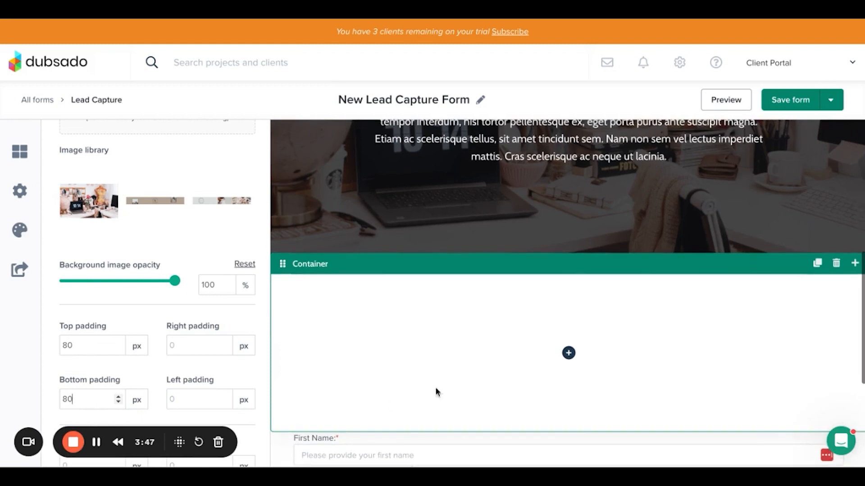
- Nest a two-column container inside the padded container with container and content widths of 100%
left_click(568, 353)
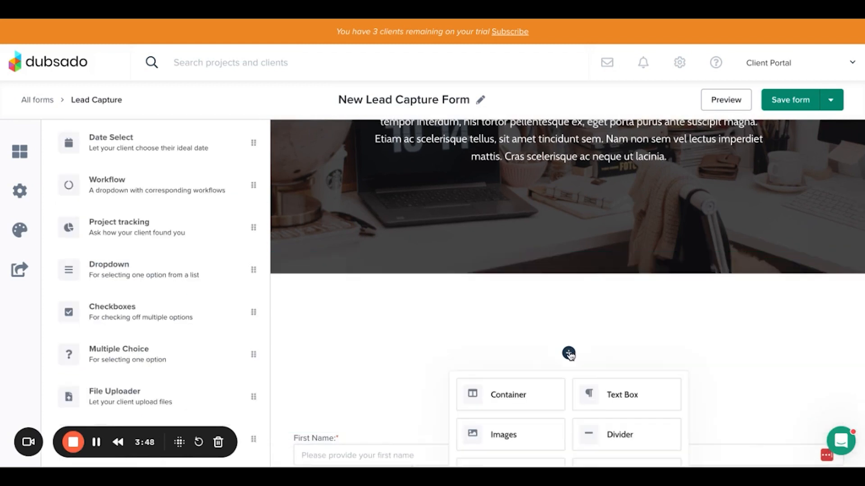
left_click(535, 400)
left_click(498, 321)
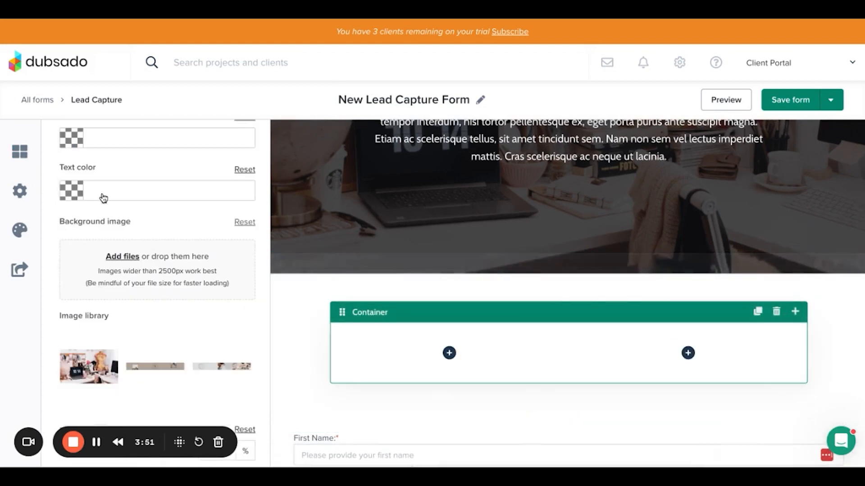
scroll(91, 212, "up", 4)
double_click(210, 218)
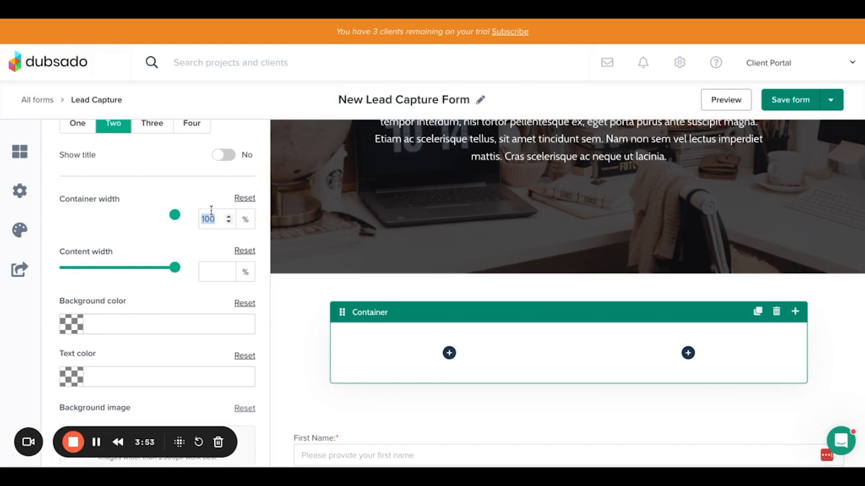
double_click(207, 270)
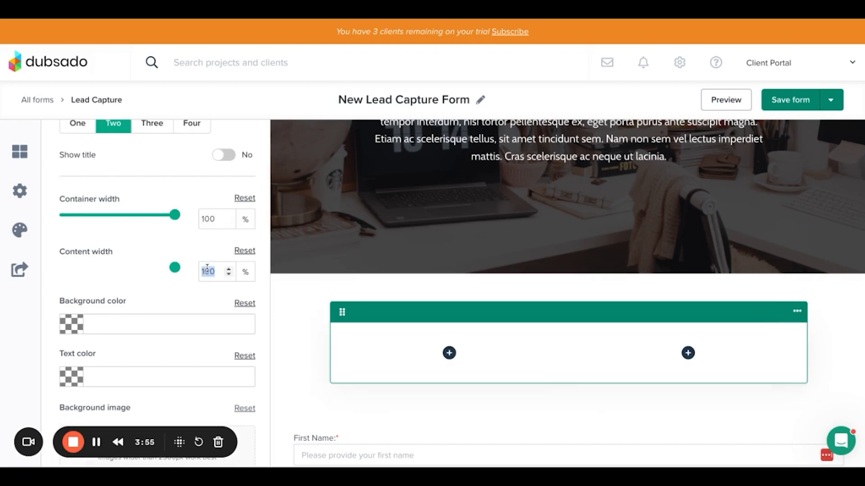
type("100")
- Move the First Name and Last Name fields side by side into the nested container's two columns
scroll(437, 337, "down", 1)
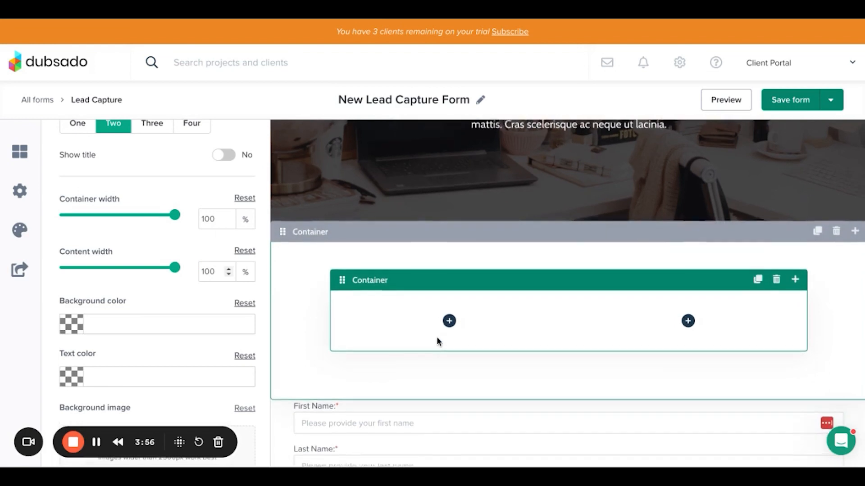
left_click_drag(419, 383, 446, 351)
left_click_drag(428, 381, 651, 263)
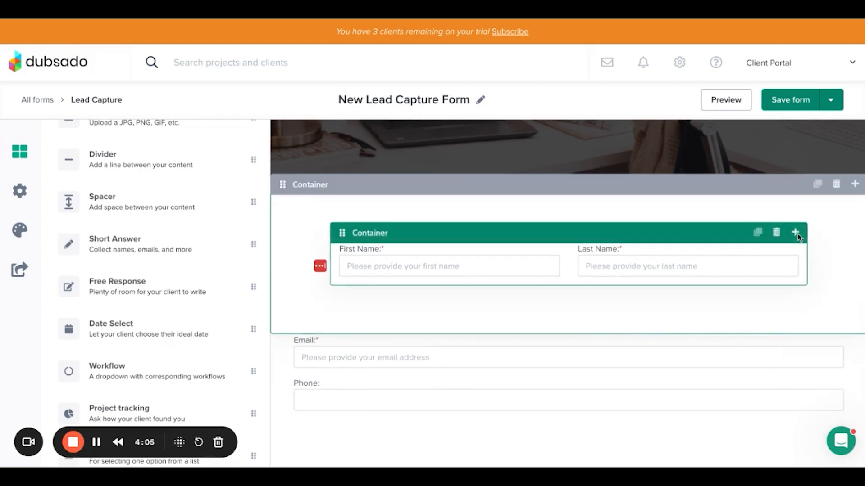
- Add a two-column container below the name fields with 100% widths and move the Email and Phone fields into its columns
left_click(795, 233)
left_click(637, 276)
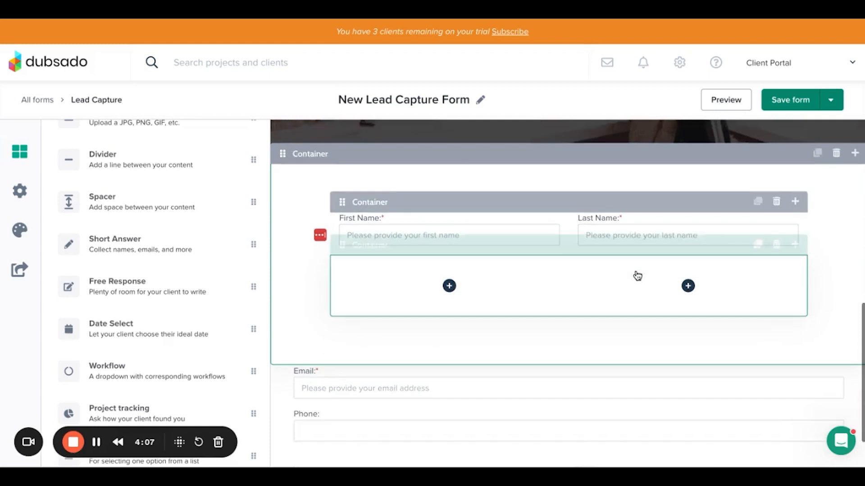
left_click(521, 191)
scroll(222, 248, "up", 1)
double_click(222, 248)
type("100100")
left_click_drag(329, 316, 386, 237)
left_click_drag(357, 370, 609, 251)
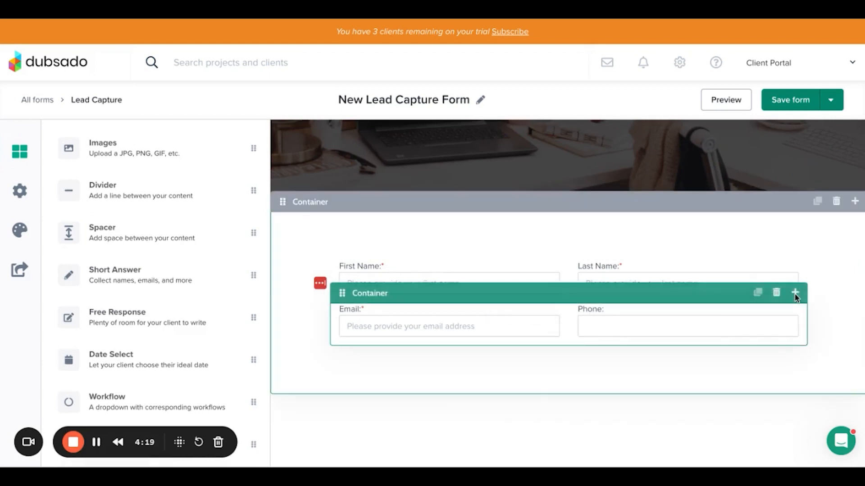
- Add another two-column container below the Email and Phone row with container and content widths of 100%
left_click(795, 293)
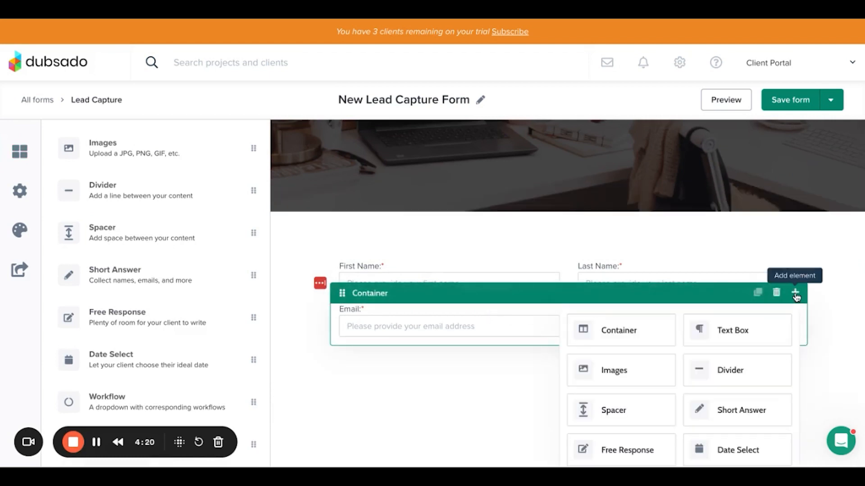
left_click(591, 340)
left_click(498, 268)
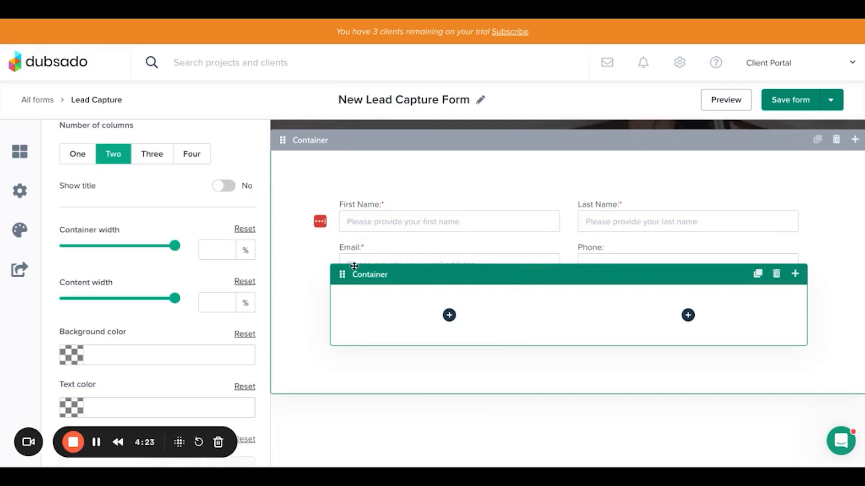
left_click(219, 251)
type("100")
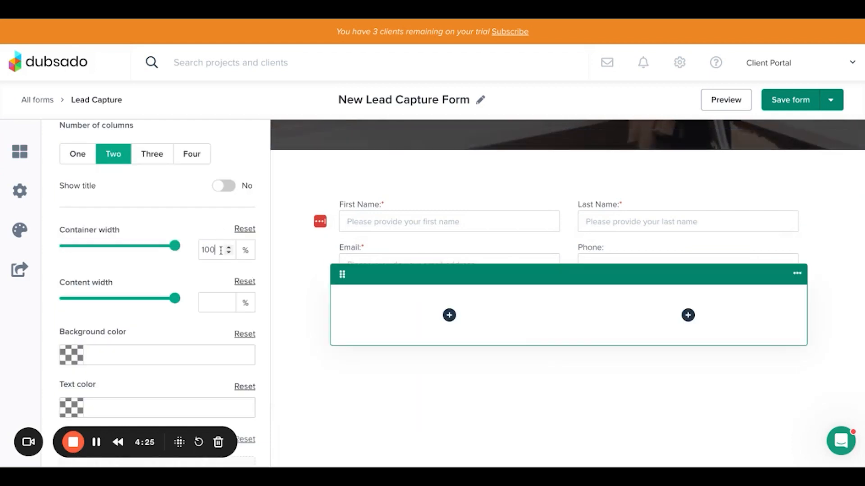
double_click(216, 308)
type("100")
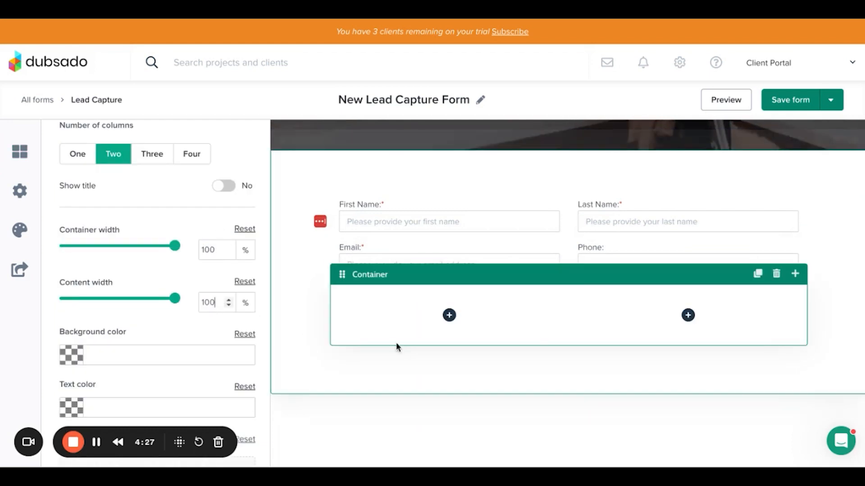
- Insert a project tracking question in the empty container's first column and make it required
left_click(449, 315)
scroll(469, 329, "down", 4)
scroll(471, 334, "down", 2)
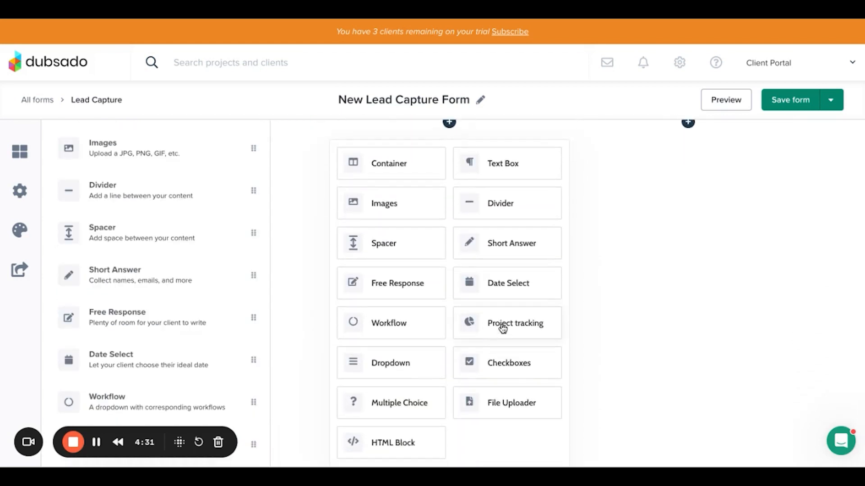
left_click(503, 329)
left_click(402, 291)
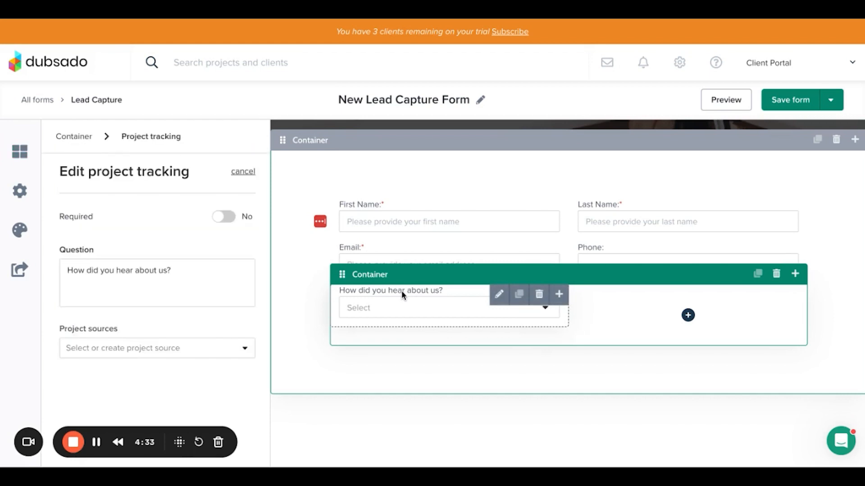
left_click(221, 220)
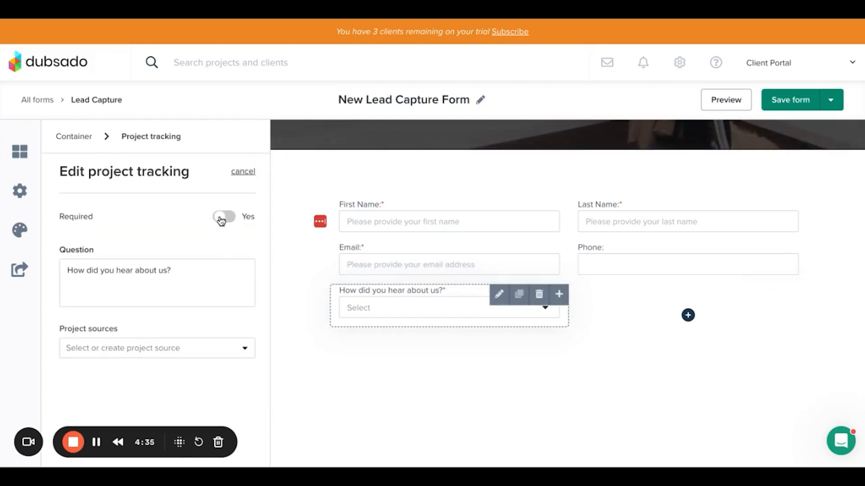
- Create a project source named "Facebook" with the orange-red color for the project tracking question
left_click(188, 347)
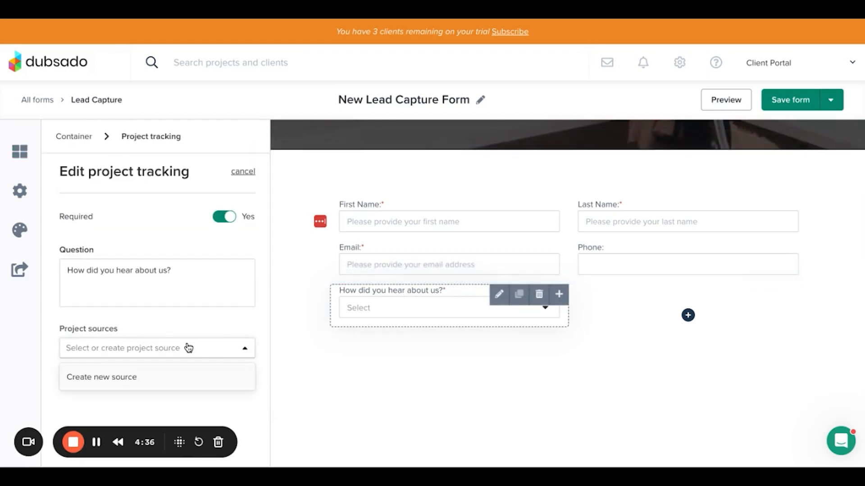
left_click(109, 381)
left_click(386, 195)
type("Facebook")
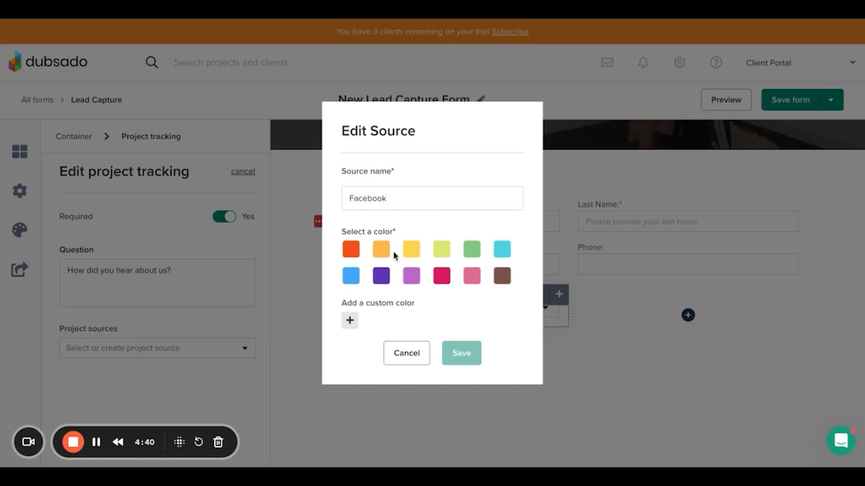
left_click(352, 252)
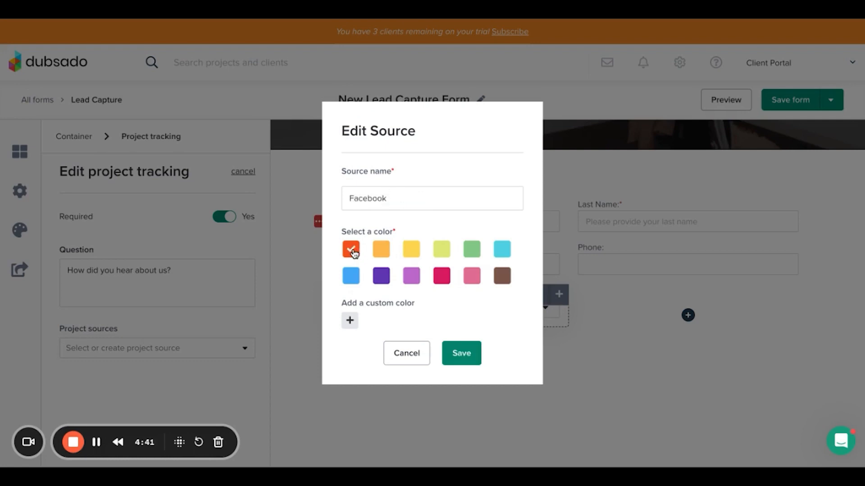
left_click(351, 321)
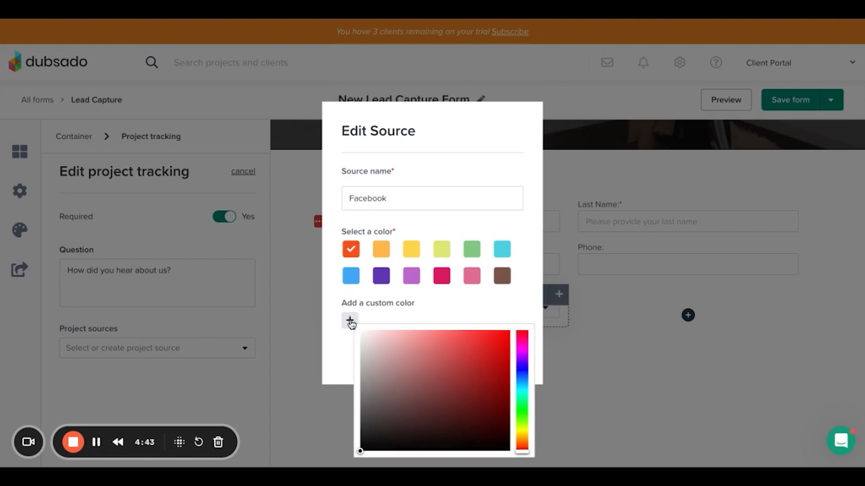
left_click(431, 305)
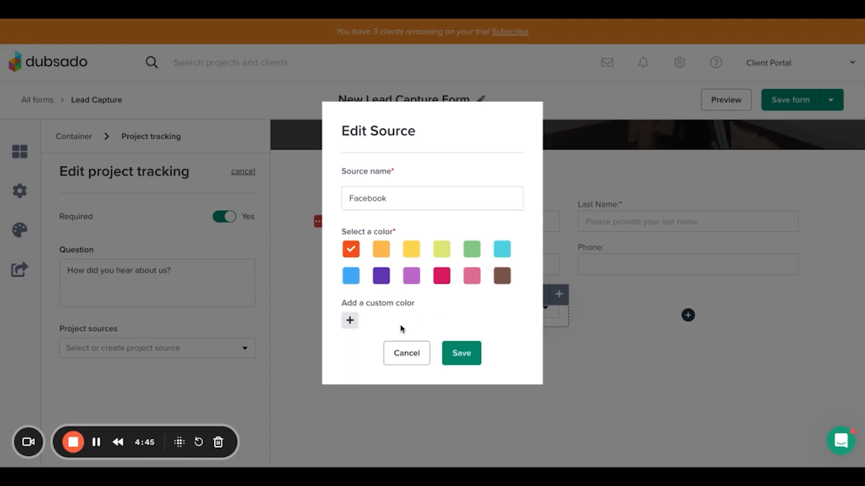
left_click(460, 355)
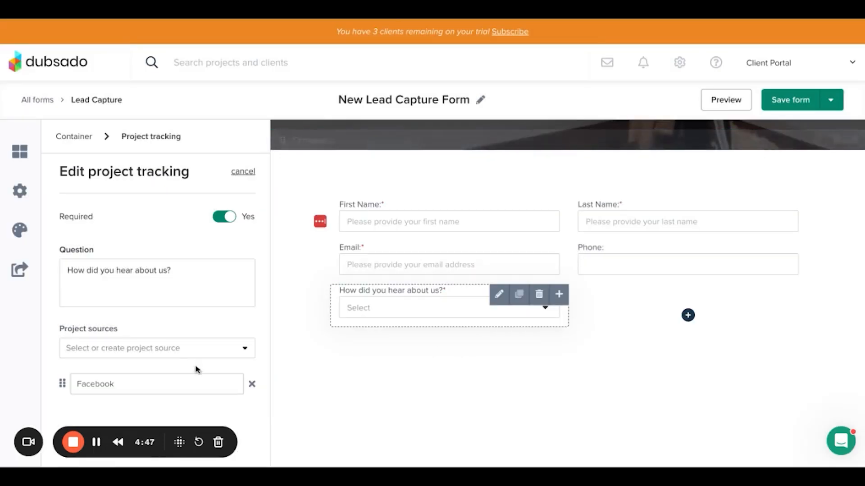
left_click(239, 350)
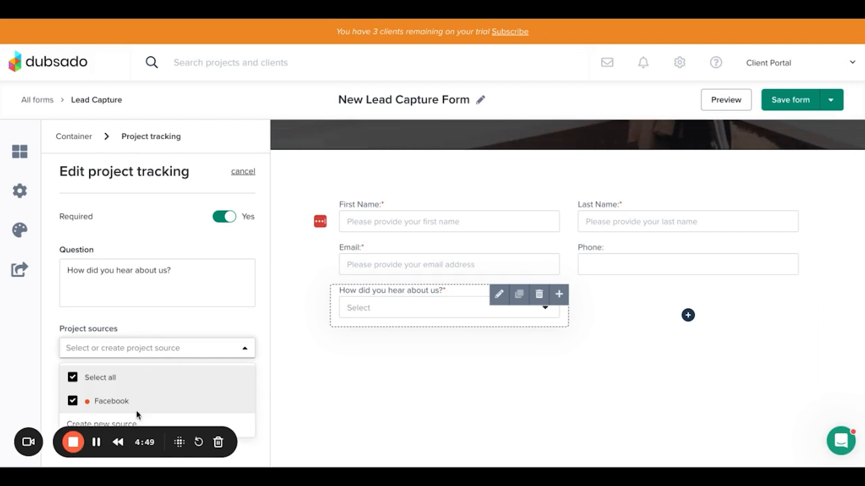
left_click(136, 423)
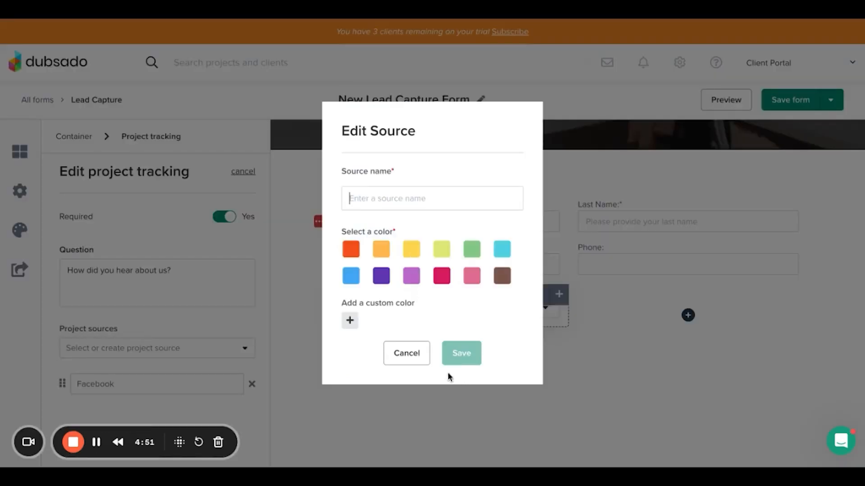
left_click(418, 355)
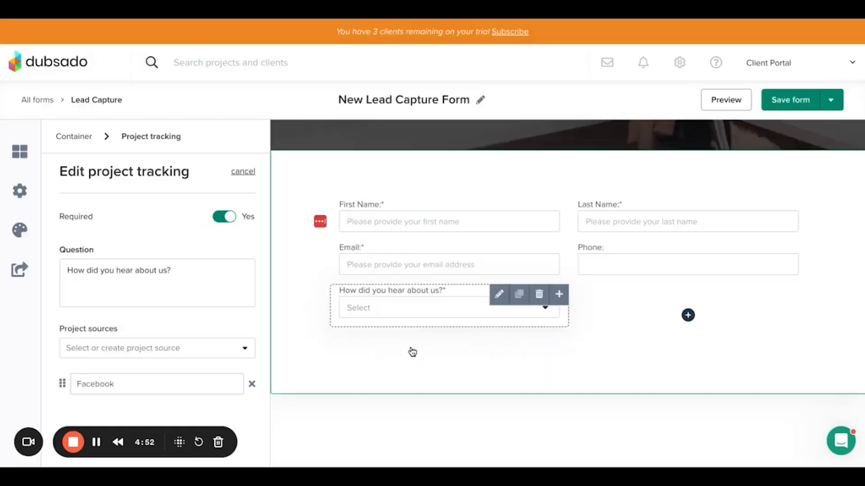
- Add a short answer field beside the project tracking question and set its question to "If other or referral"
left_click(688, 315)
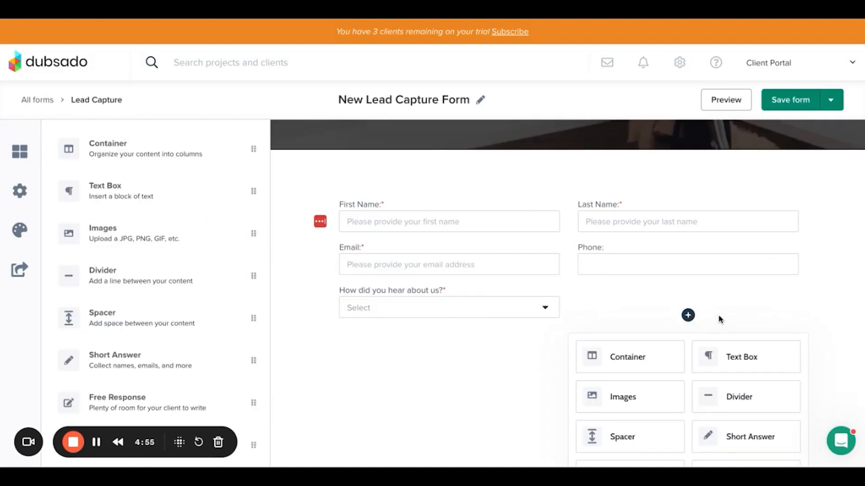
scroll(719, 319, "down", 2)
left_click(707, 347)
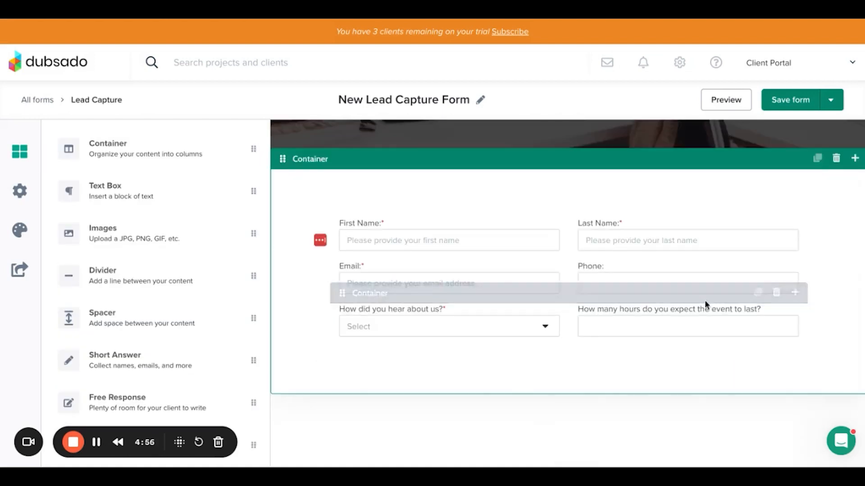
left_click(613, 310)
left_click_drag(85, 283, 45, 271)
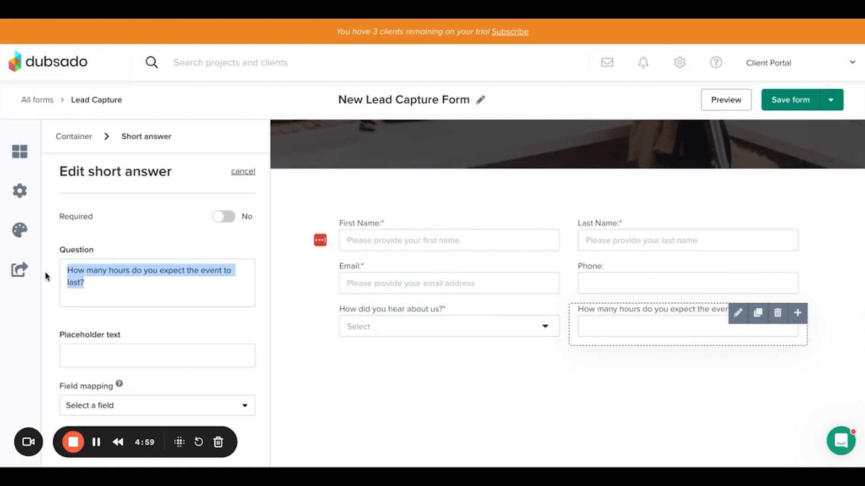
type("If other or referral")
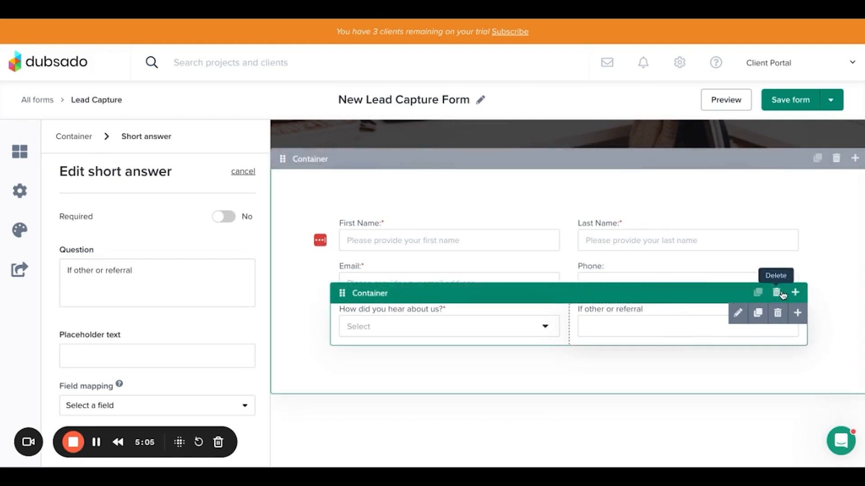
- Add another two-column container below the lead source row and set its container and content widths to 100%
left_click(795, 292)
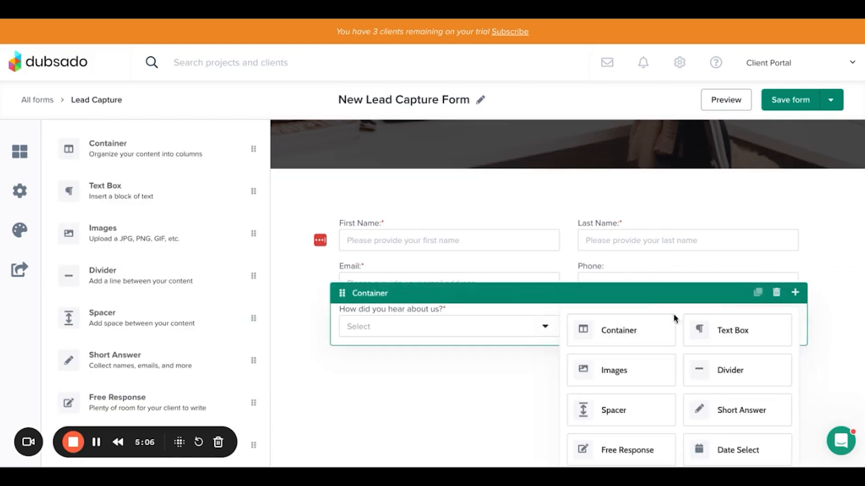
left_click(633, 332)
left_click(514, 275)
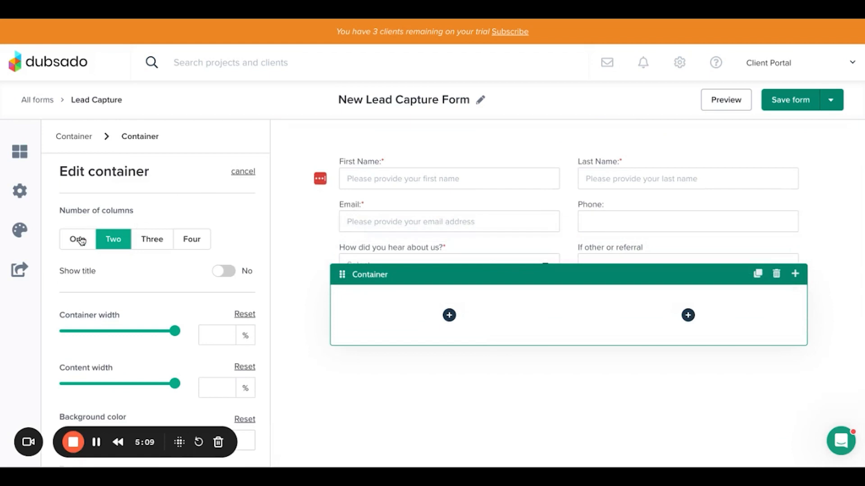
left_click(212, 334)
type("100")
left_click(207, 386)
type("100")
- Insert a checkboxes question in the new container's first column, make it required and format its options vertically
left_click(449, 316)
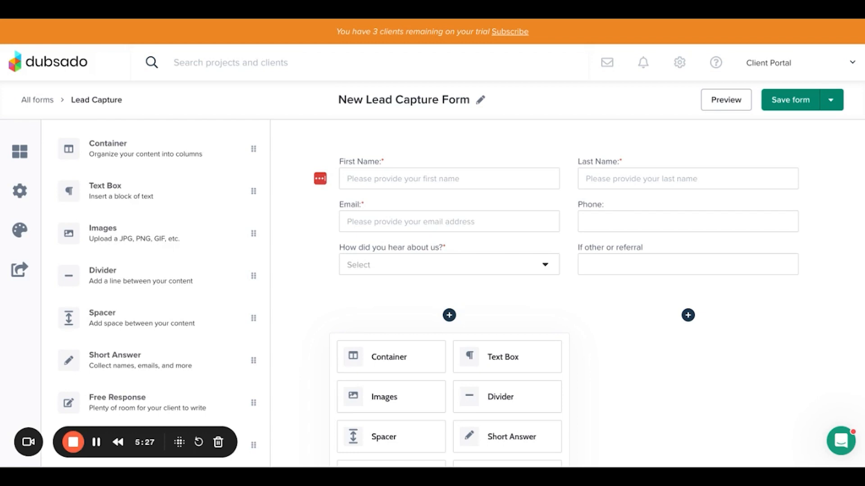
scroll(568, 292, "down", 5)
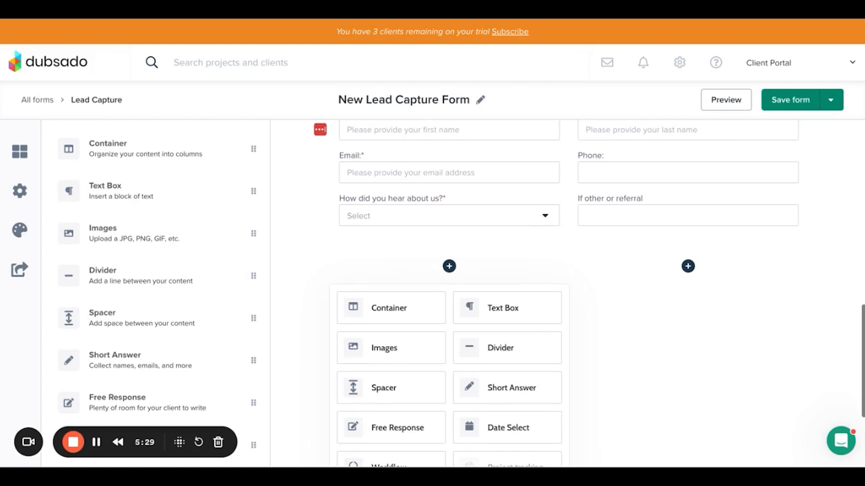
scroll(496, 360, "down", 3)
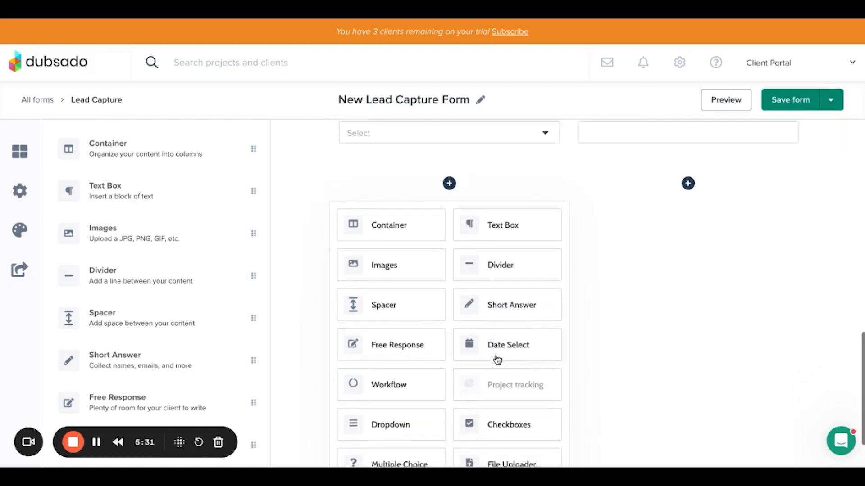
left_click(486, 390)
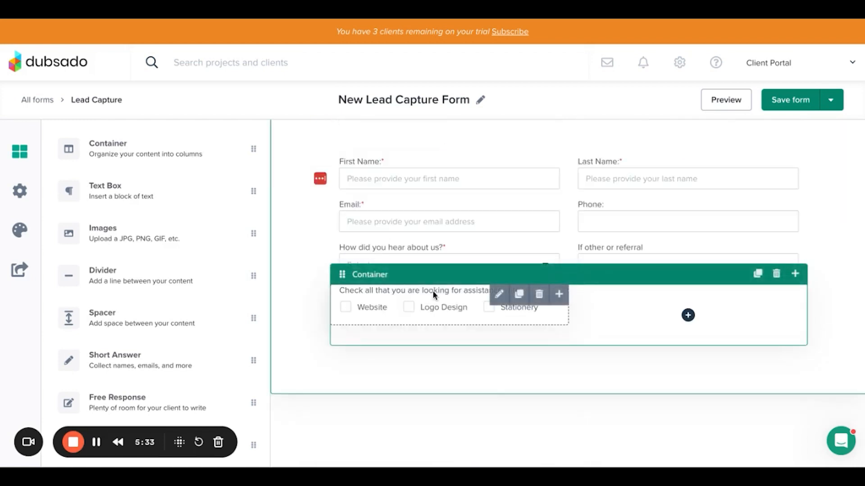
left_click(221, 225)
scroll(220, 294, "down", 1)
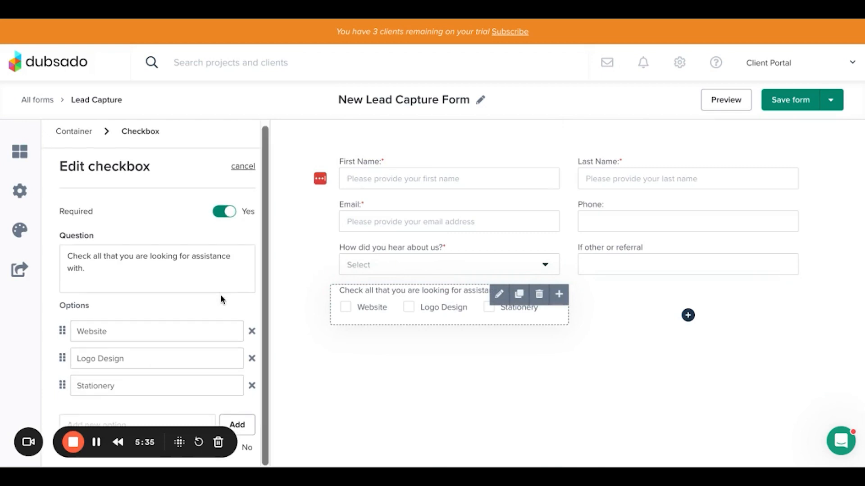
left_click_drag(118, 440, 128, 382)
left_click(224, 448)
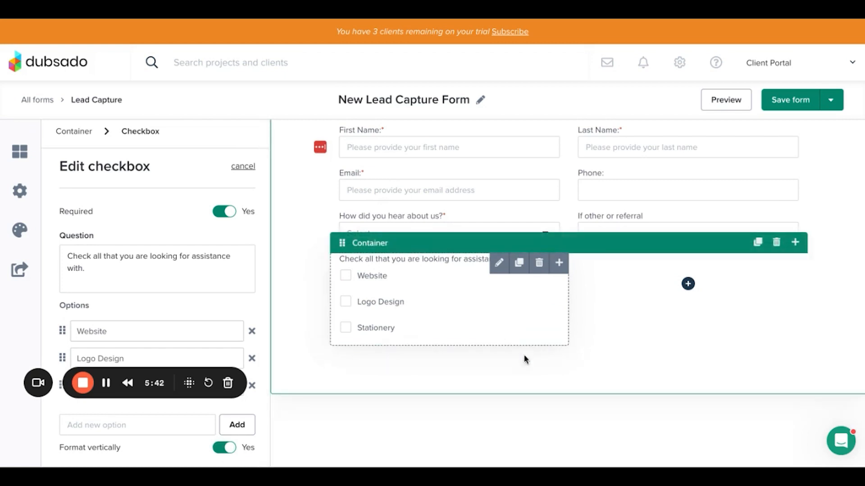
- In the form settings, set the project status to "Call Booked" and the project title to the Client Full Name smart field
scroll(620, 233, "up", 1)
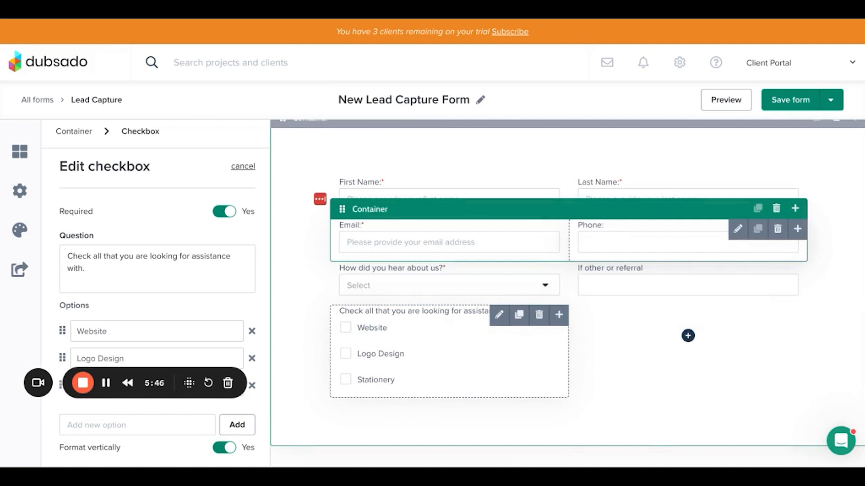
scroll(568, 293, "up", 7)
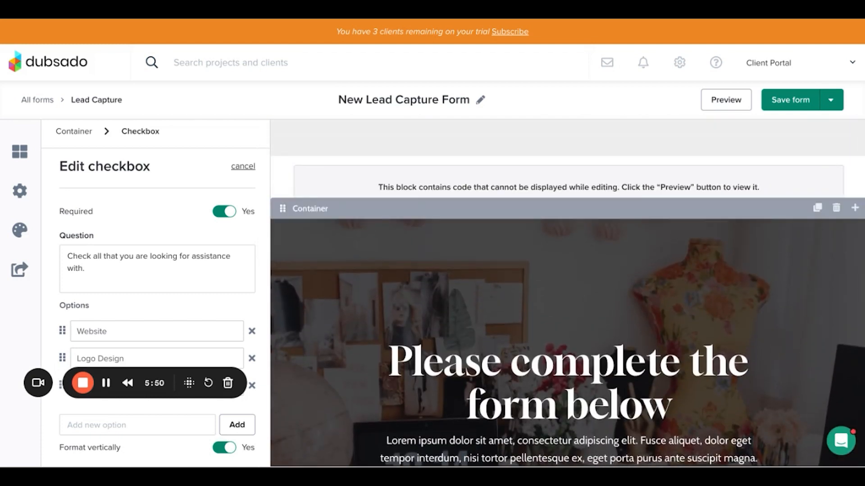
left_click(19, 193)
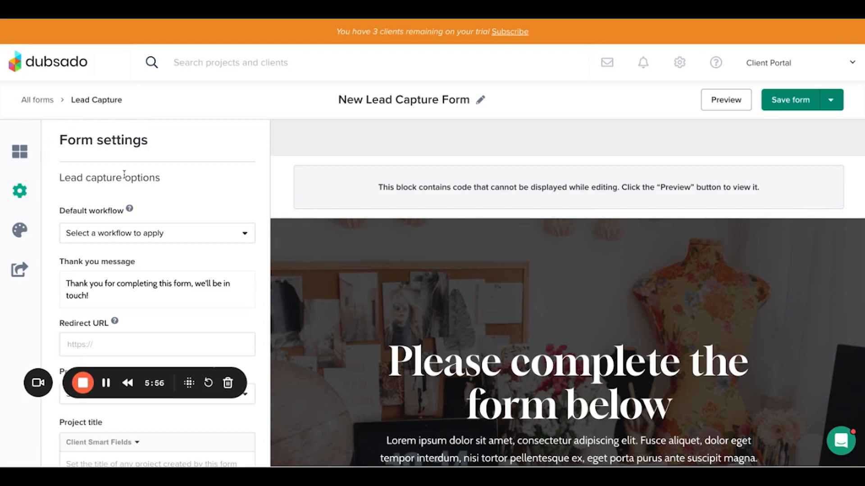
scroll(133, 150, "down", 6)
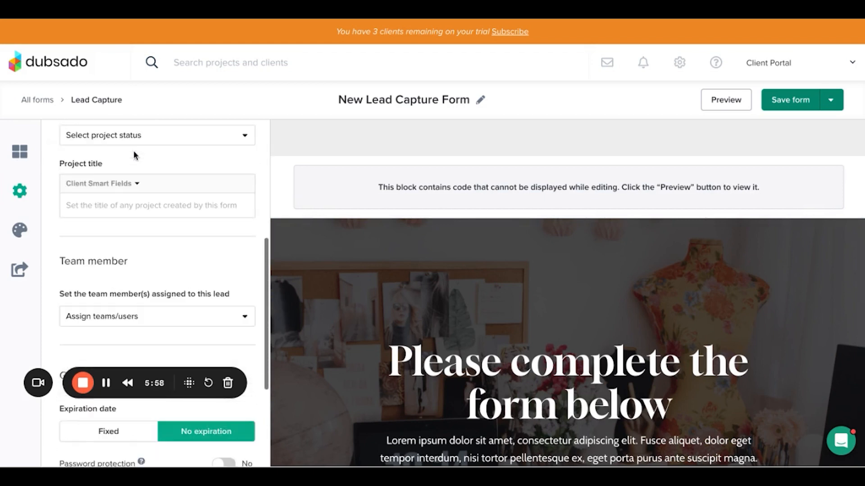
scroll(110, 137, "up", 1)
left_click(88, 142)
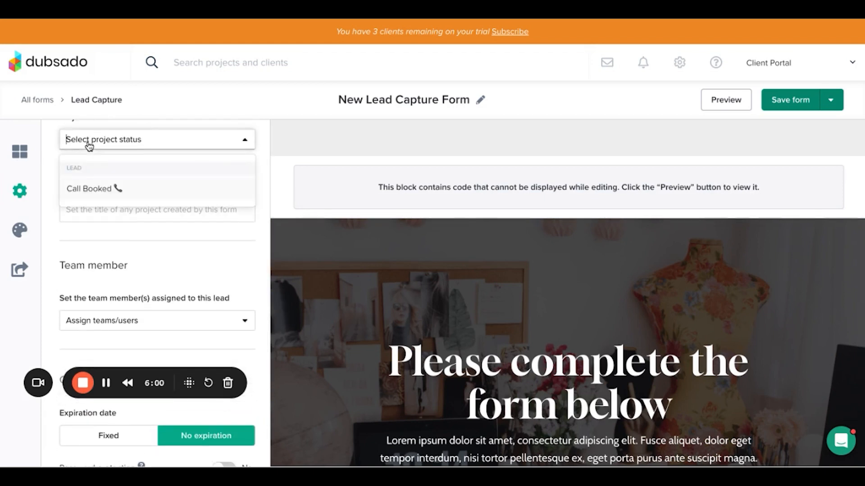
left_click(88, 189)
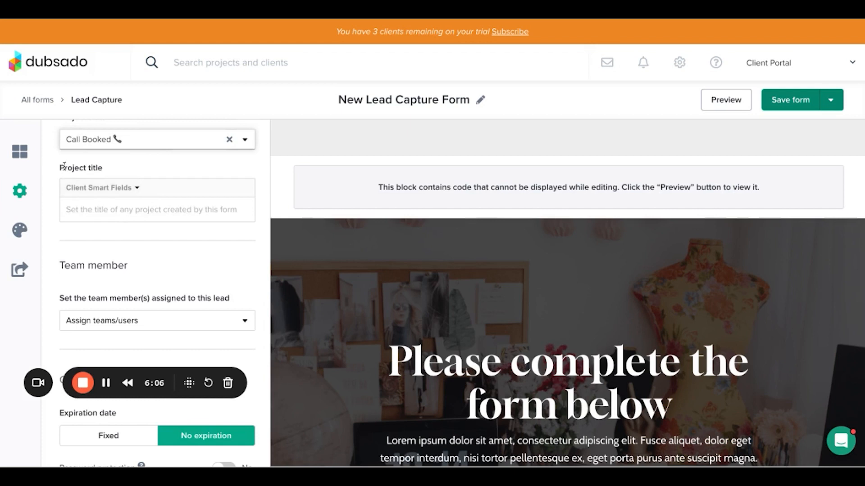
left_click(118, 189)
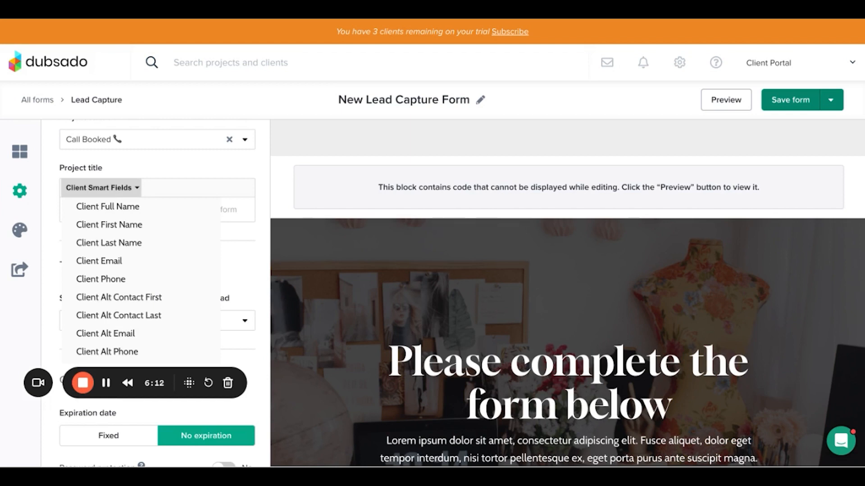
left_click(126, 209)
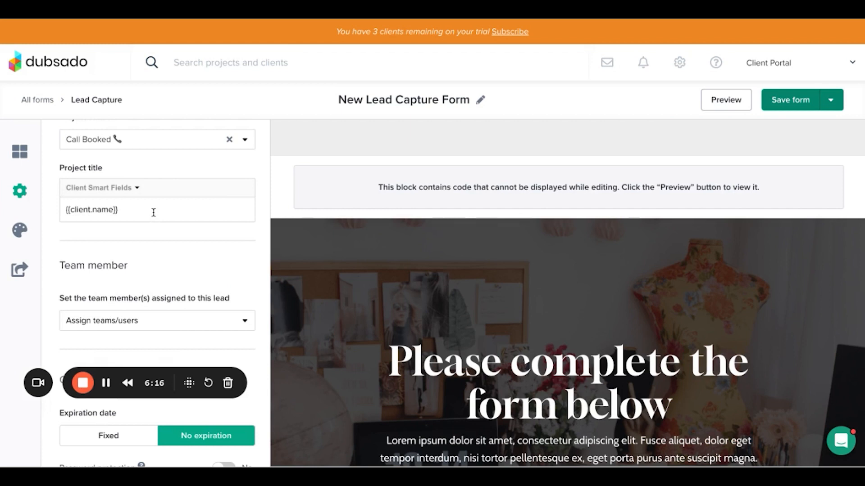
- Save and close the lead capture form
scroll(196, 211, "down", 5)
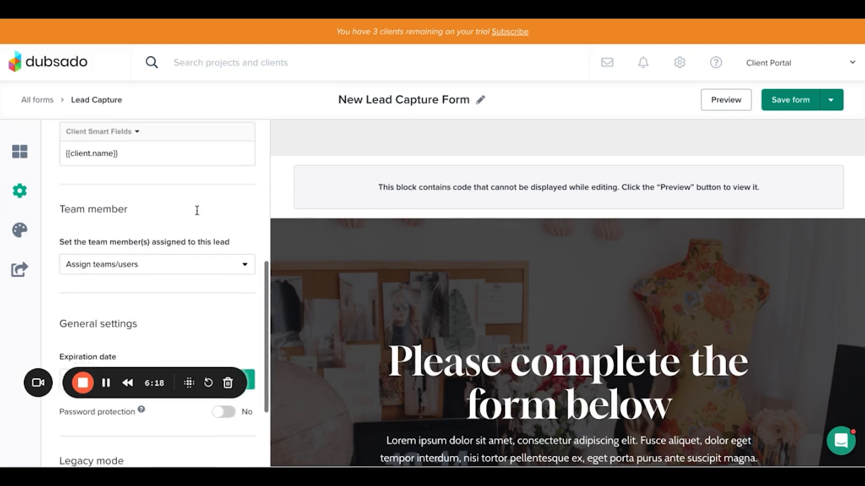
scroll(176, 187, "up", 5)
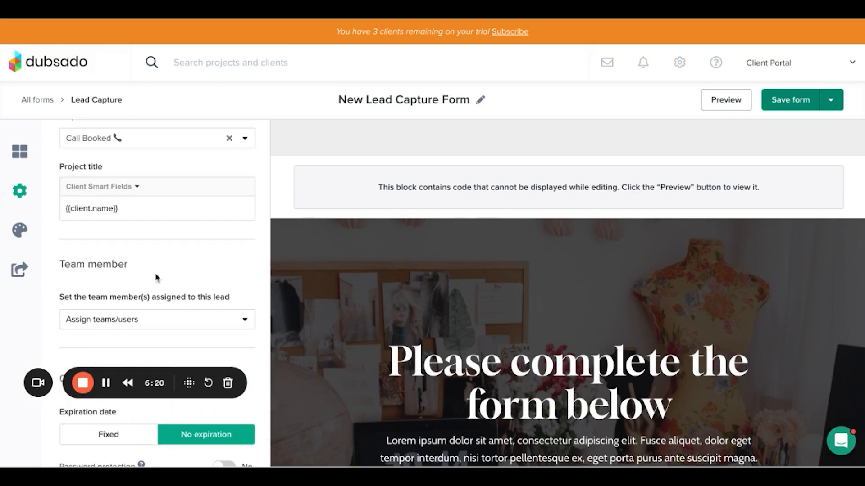
scroll(153, 315, "down", 5)
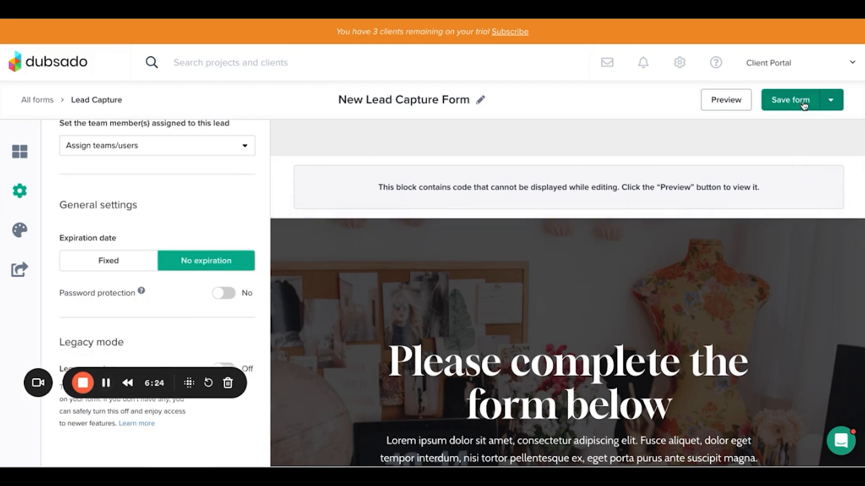
left_click(831, 102)
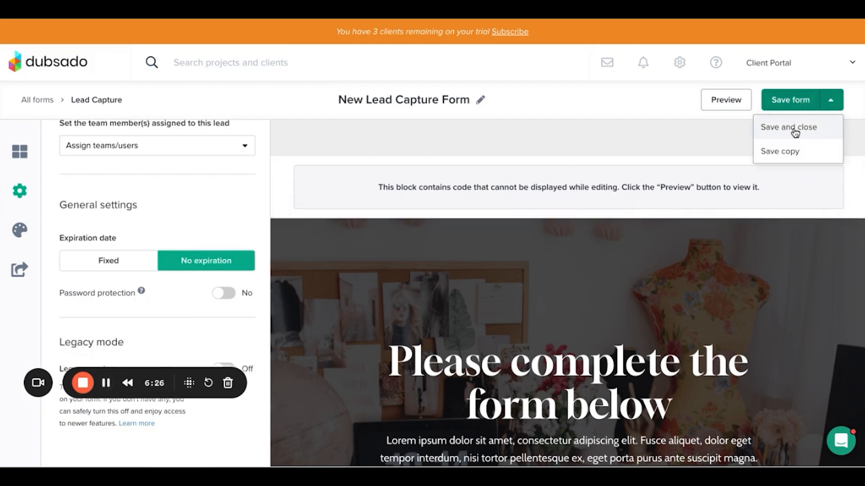
left_click(795, 130)
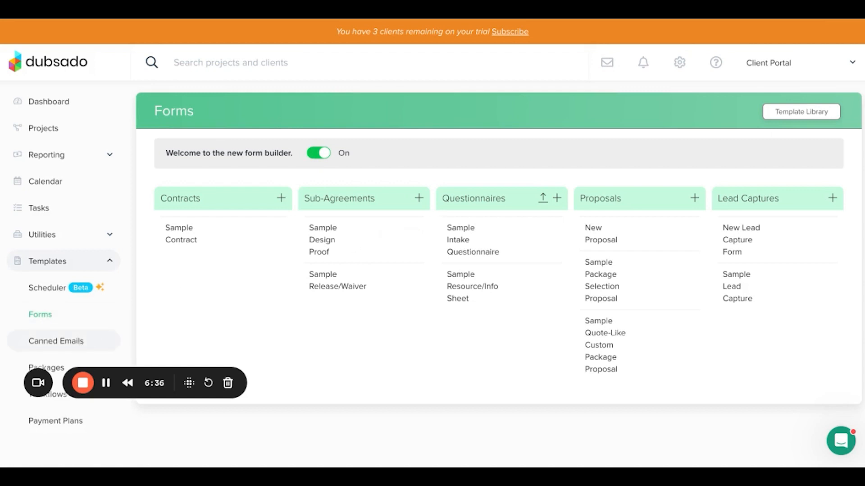
- Examine the canned email templates from the client emails down to the discovery, lead and scheduler ones
left_click(56, 341)
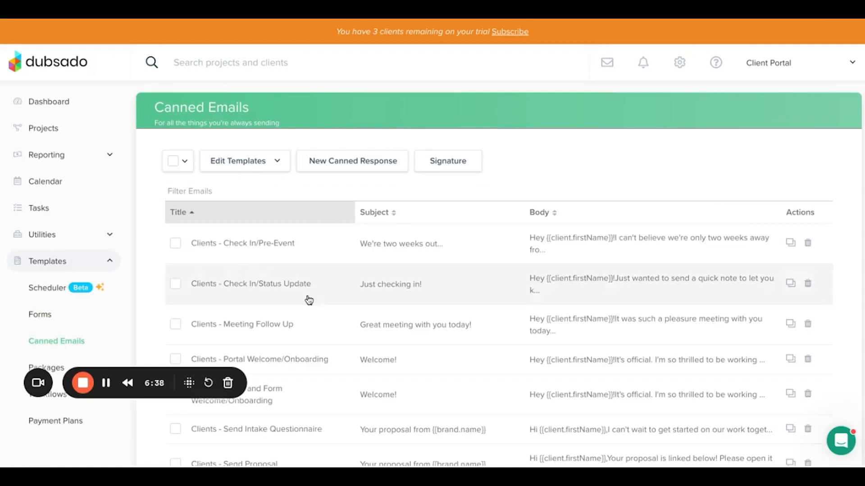
scroll(331, 309, "down", 9)
scroll(334, 310, "down", 3)
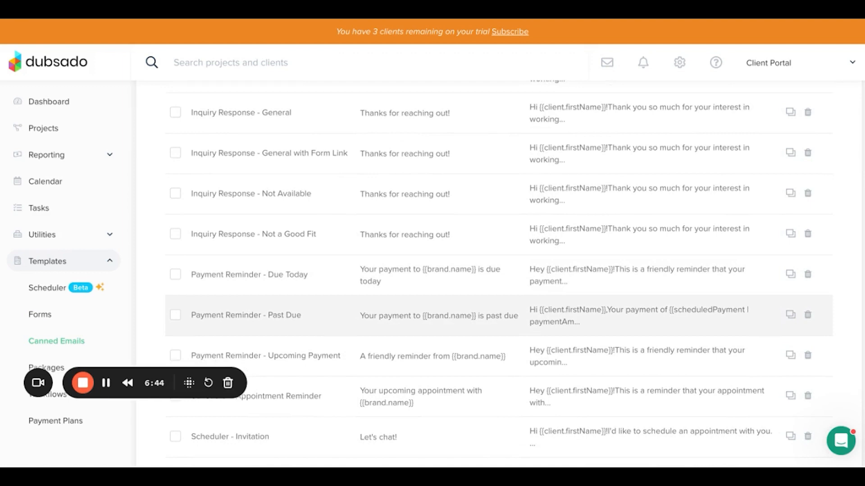
scroll(334, 310, "down", 6)
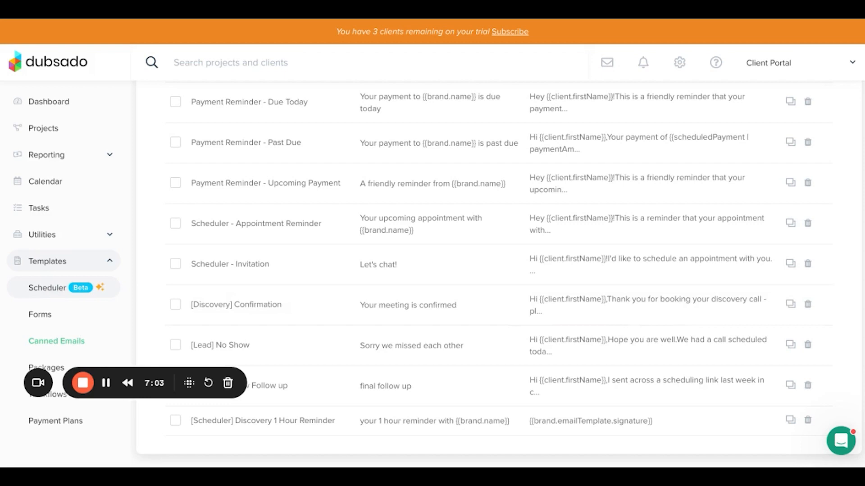
- Create a new appointment scheduler template named "*Discovery Call |" followed by the host's first name
left_click(48, 288)
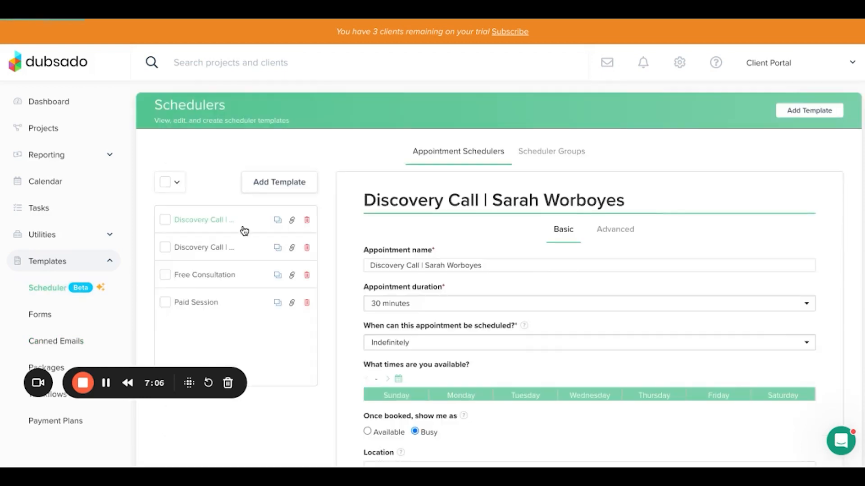
left_click(806, 116)
left_click(381, 123)
type("Disc")
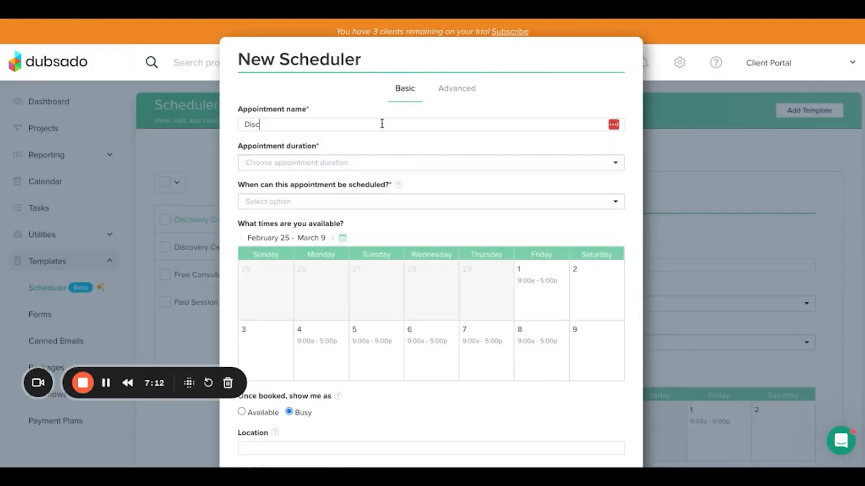
type("overy Call")
type("| Sarah")
left_click(245, 125)
type("*")
- Set the new scheduler's appointment duration to 30 minutes
left_click(311, 164)
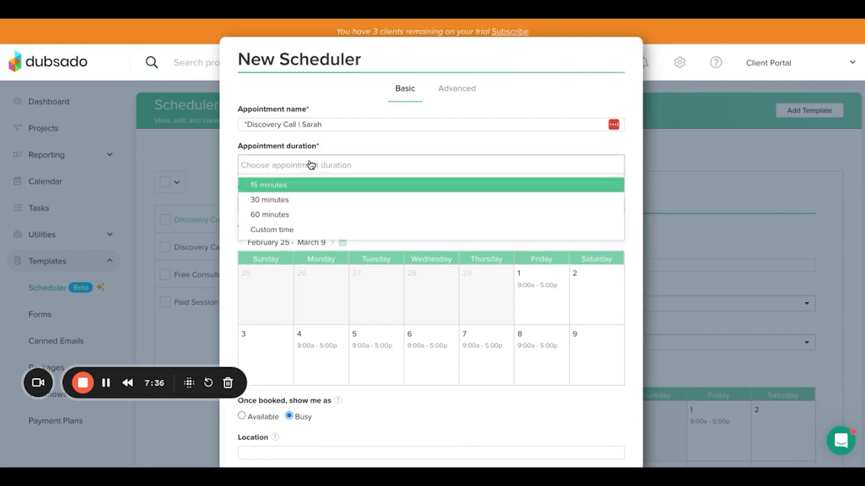
left_click(270, 199)
scroll(395, 230, "down", 3)
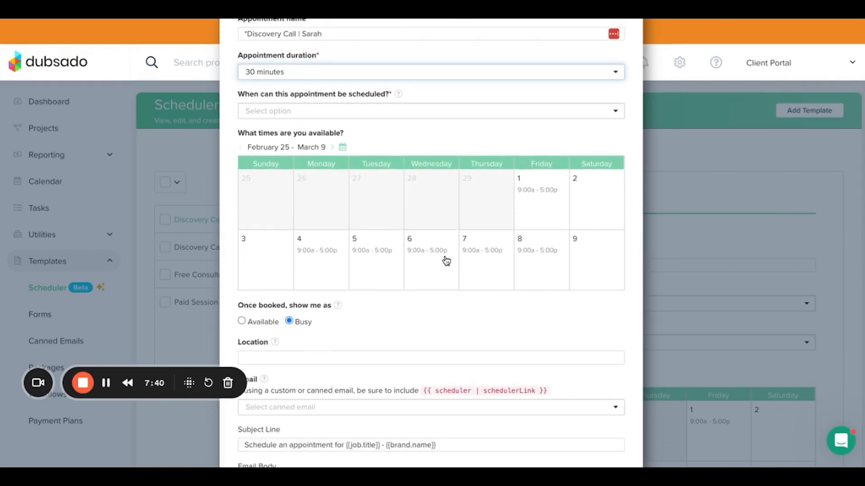
scroll(322, 251, "down", 2)
scroll(282, 241, "down", 1)
scroll(476, 201, "up", 8)
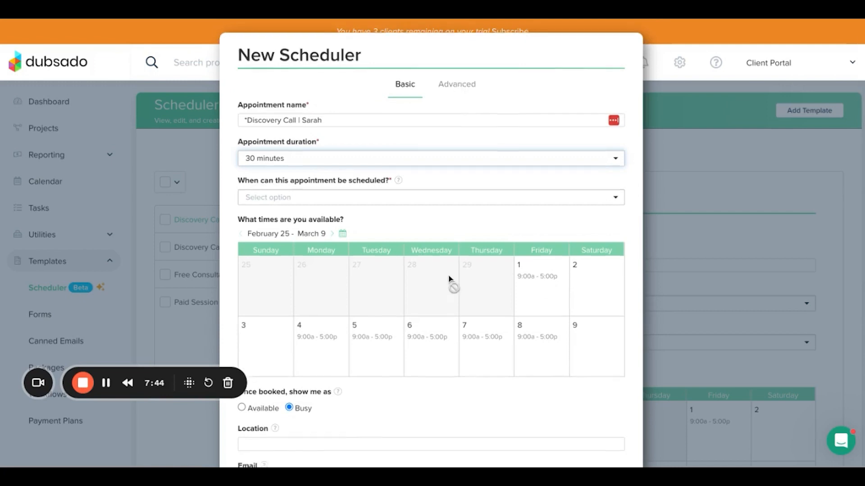
scroll(449, 278, "down", 6)
scroll(396, 283, "up", 1)
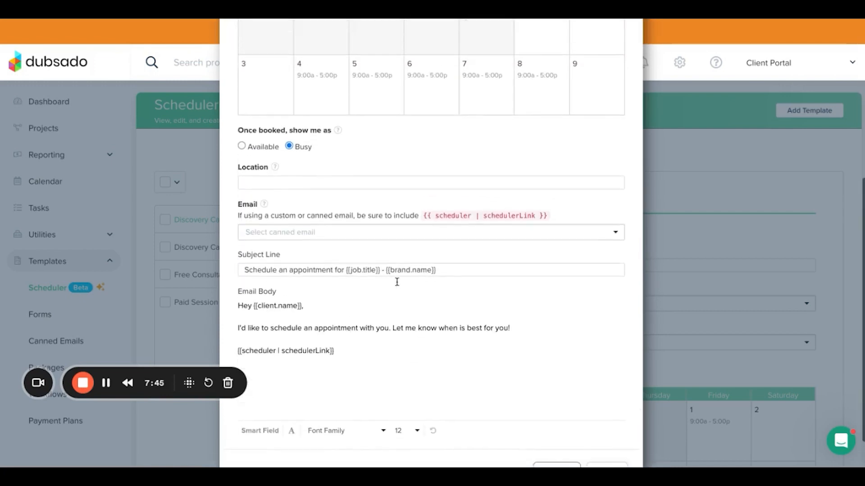
scroll(397, 282, "up", 6)
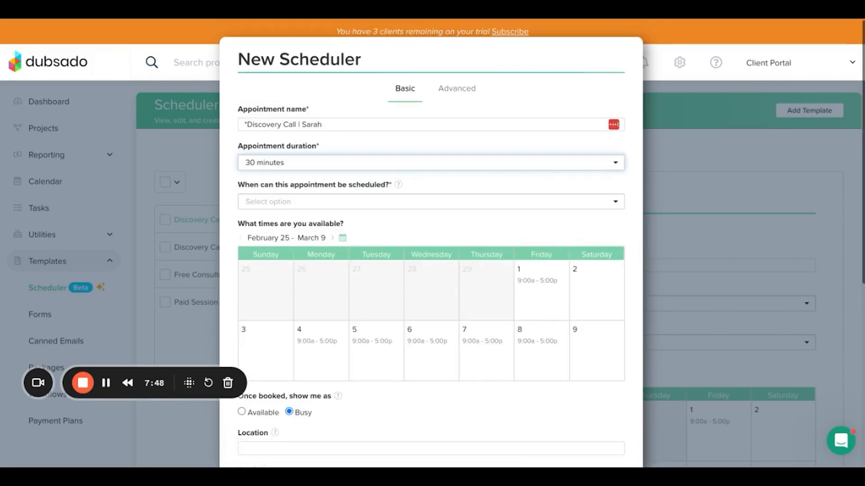
- In the scheduler's advanced settings, prevent bookings made less than 48 hours in advance
left_click(458, 91)
left_click_drag(349, 154, 322, 155)
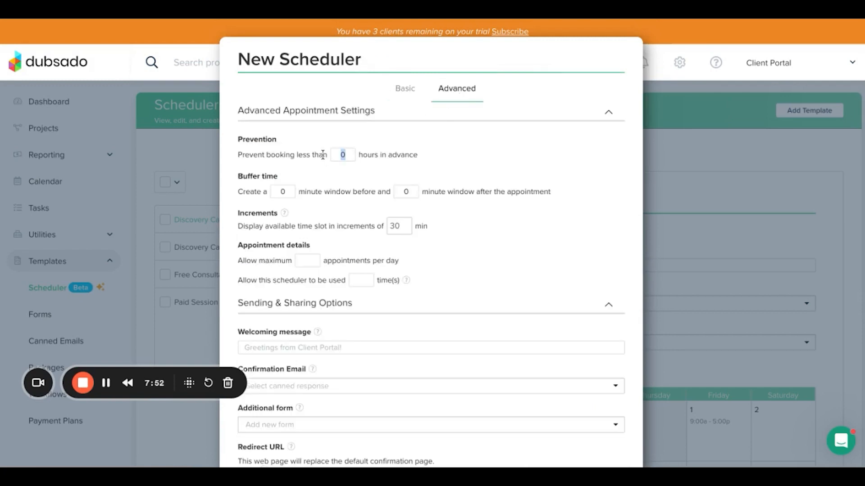
type("48")
- Set the scheduler's confirmation email to the "[Discovery] Confirmation" canned response
scroll(350, 203, "down", 1)
scroll(352, 225, "down", 2)
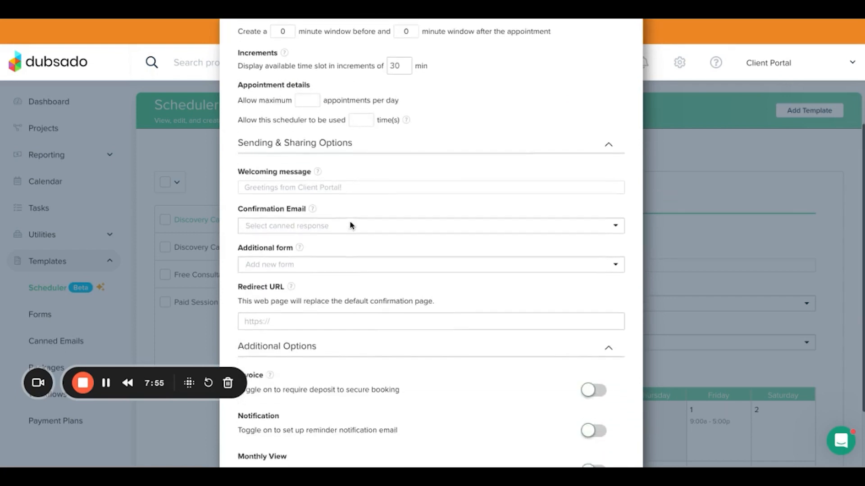
left_click(315, 216)
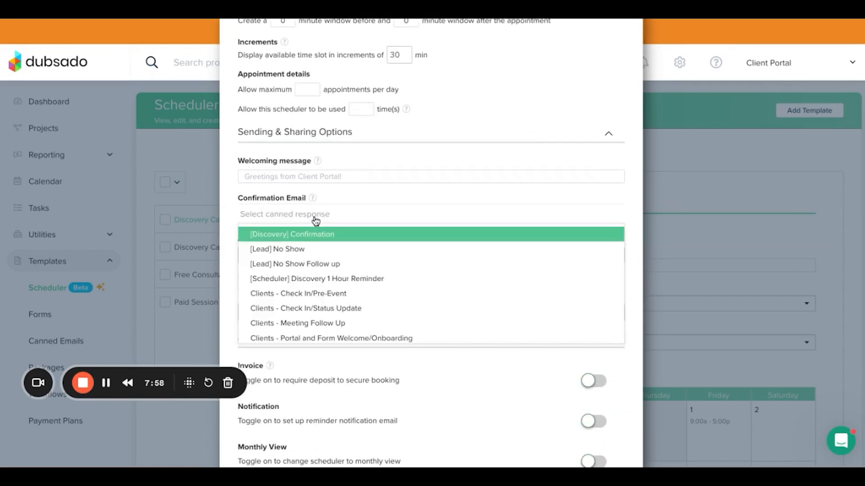
left_click(319, 235)
scroll(341, 266, "down", 1)
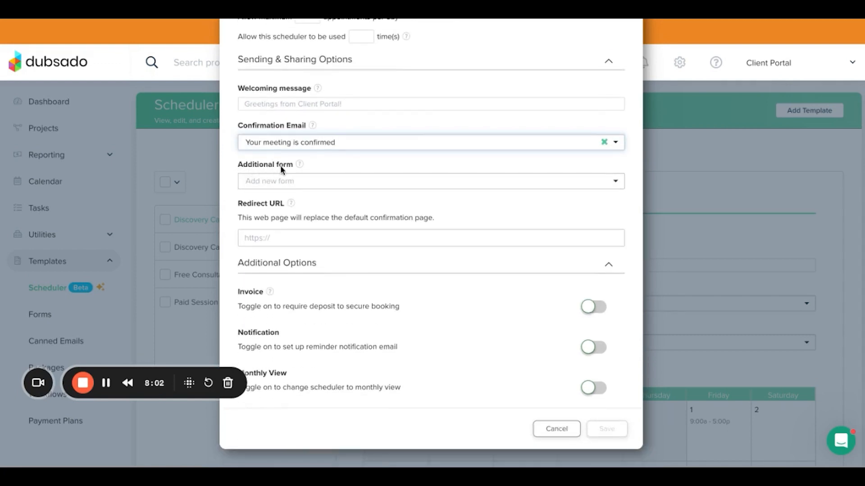
- Attach the New Lead Capture Form to the scheduler as its additional form
left_click(281, 182)
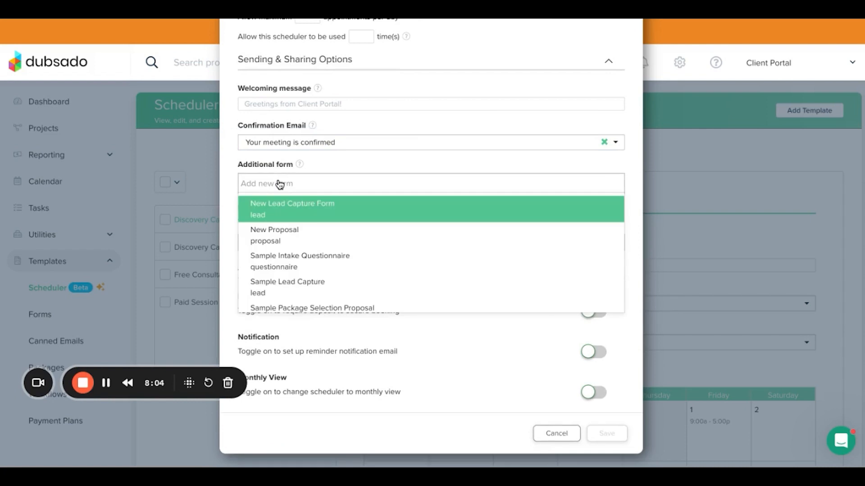
left_click(289, 209)
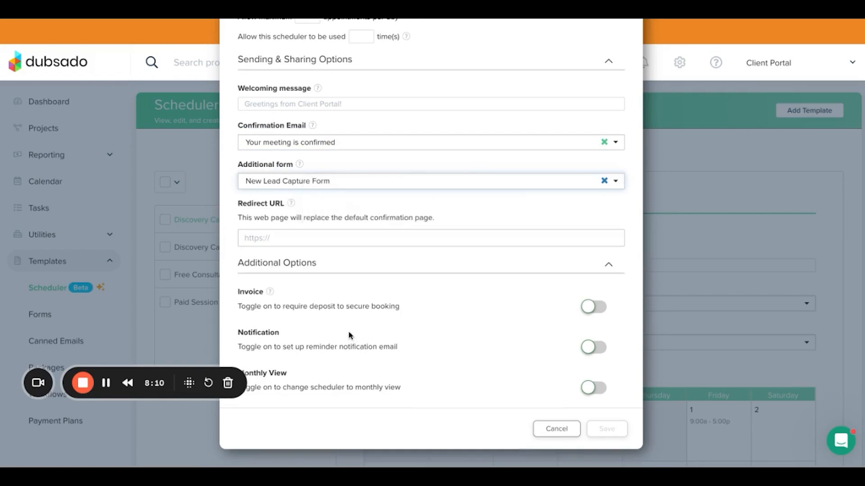
- Enable the reminder notification and set it to 1 hour prior with the "[Scheduler] Discovery 1 Hour Reminder" canned response
left_click(592, 348)
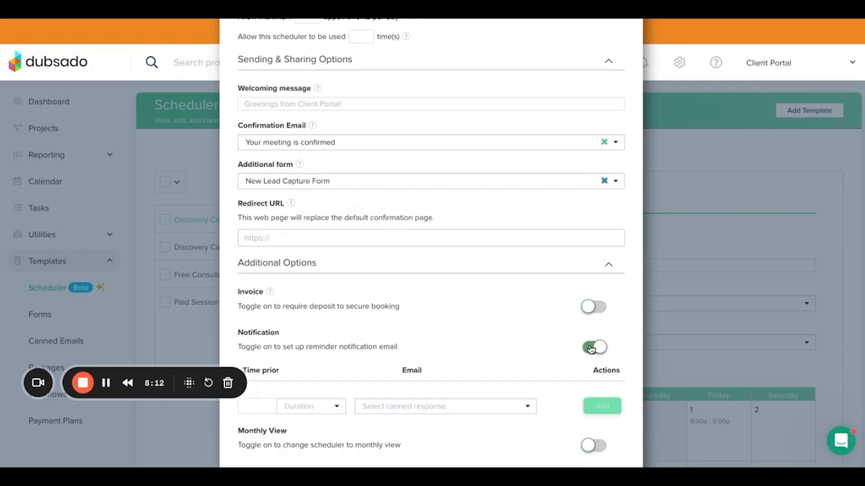
scroll(591, 348, "down", 2)
left_click(255, 347)
type("1")
left_click(299, 354)
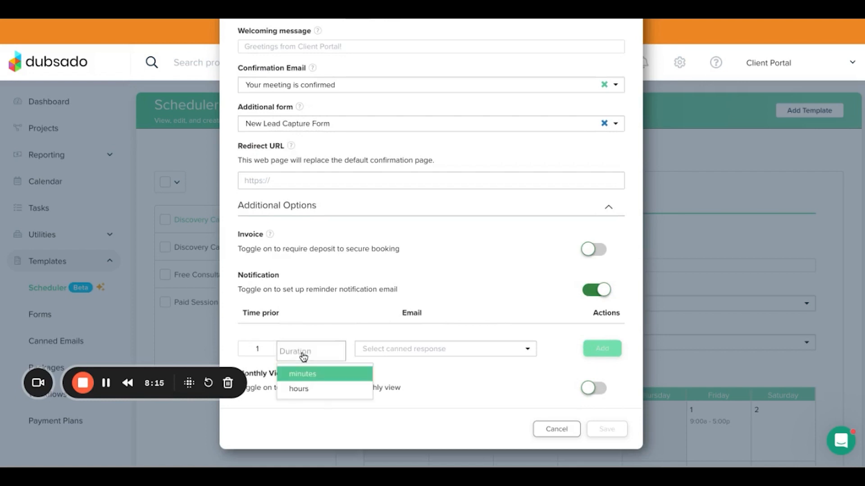
left_click(322, 399)
left_click(391, 356)
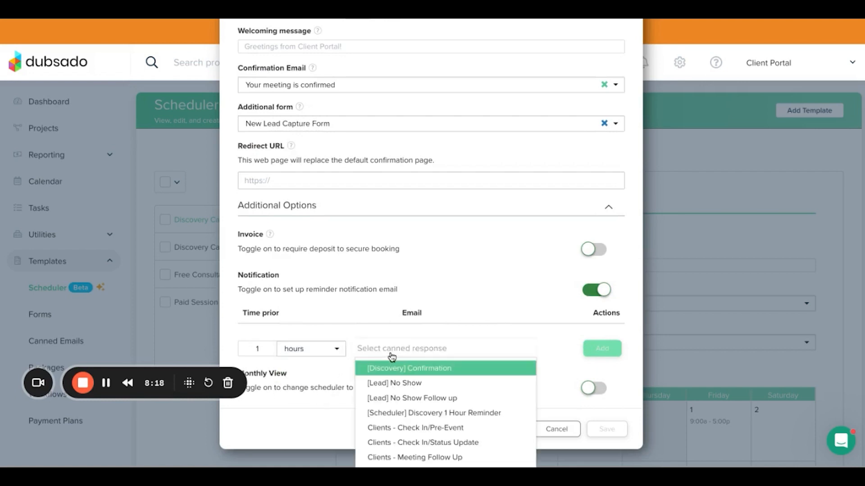
left_click(407, 413)
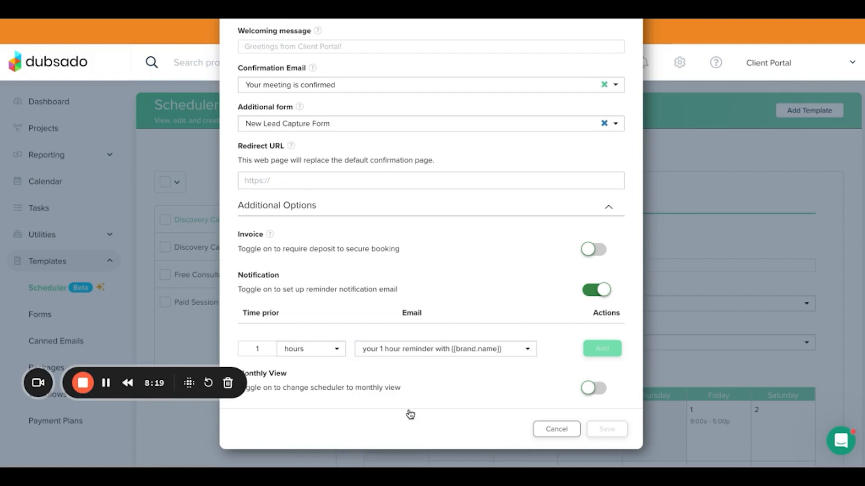
- Turn on the monthly view for the scheduler and save the appointment template
left_click(591, 389)
scroll(532, 295, "up", 6)
scroll(513, 253, "down", 6)
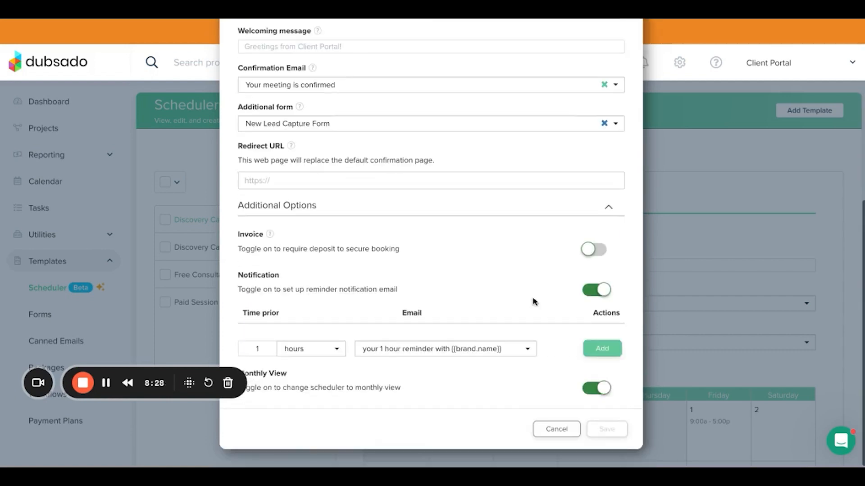
left_click(594, 430)
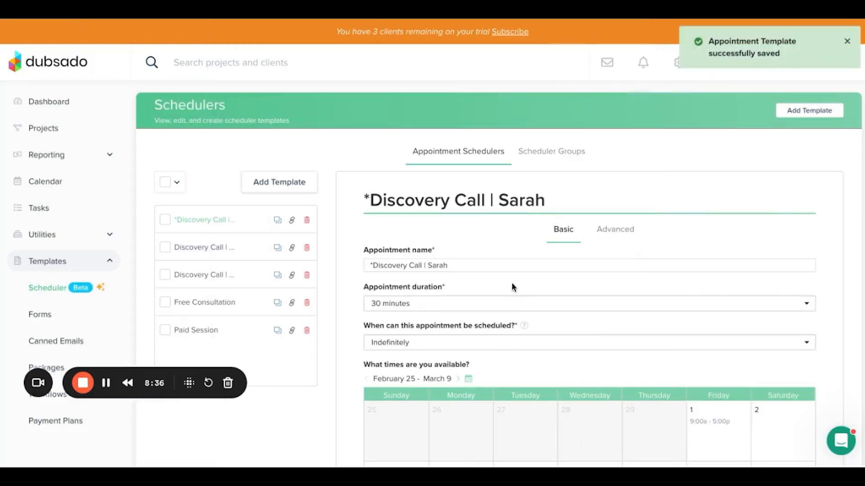
- Open the sharing details of the new discovery call scheduler and select its direct link, followed by its full iframe code
scroll(512, 282, "down", 1)
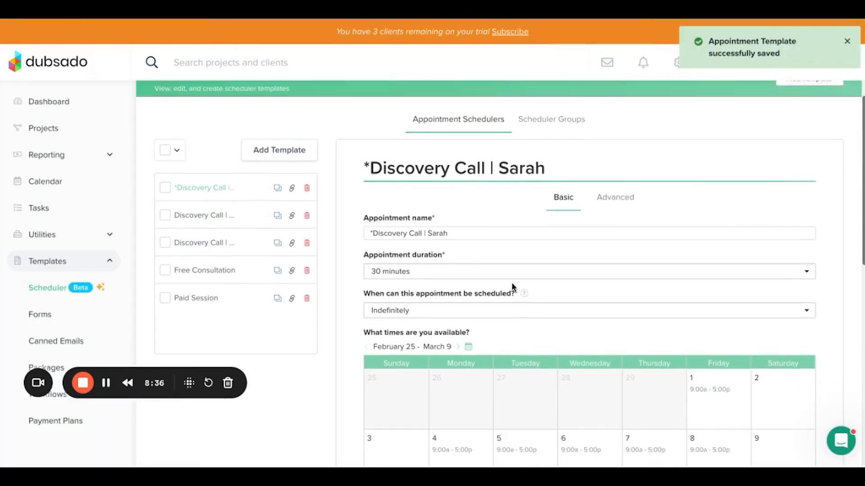
left_click(292, 187)
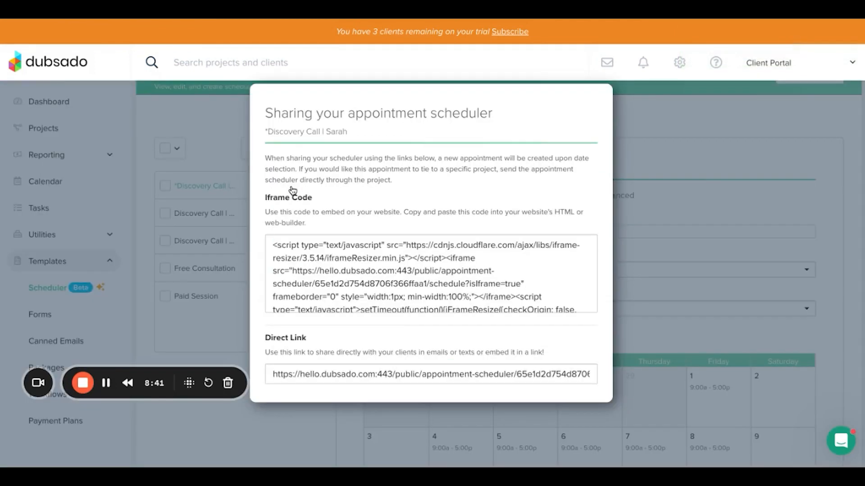
triple_click(310, 375)
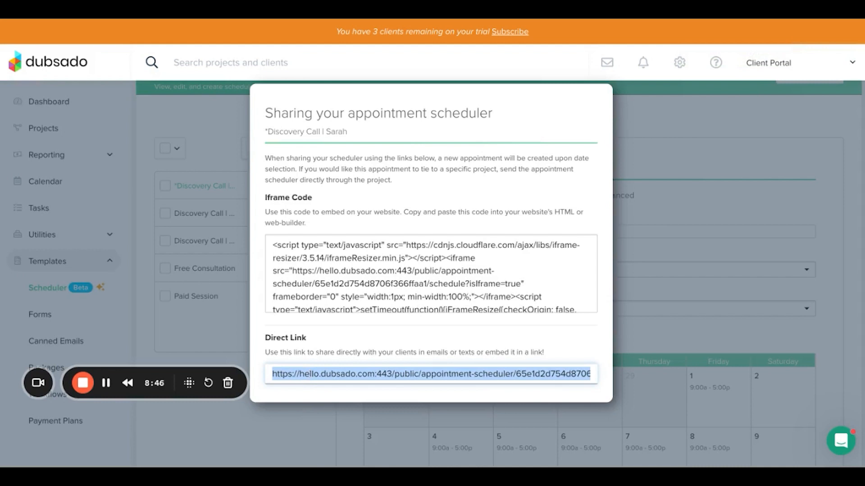
scroll(310, 259, "down", 3)
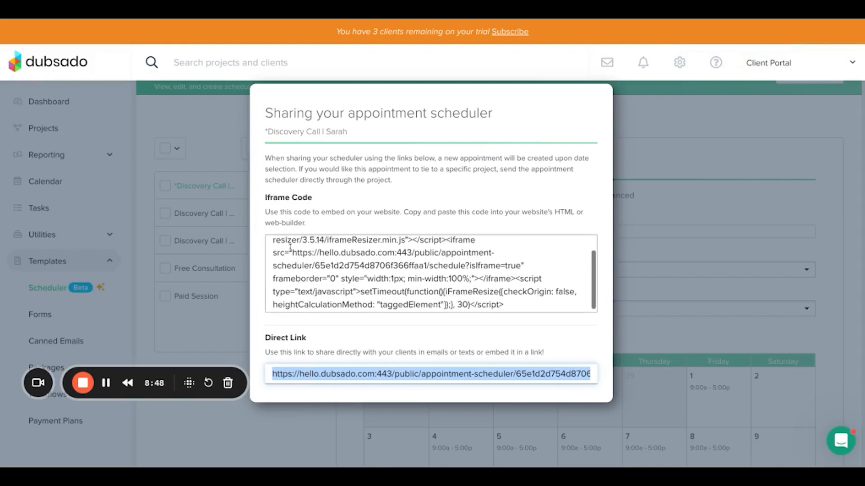
scroll(266, 237, "up", 3)
left_click_drag(266, 237, 538, 342)
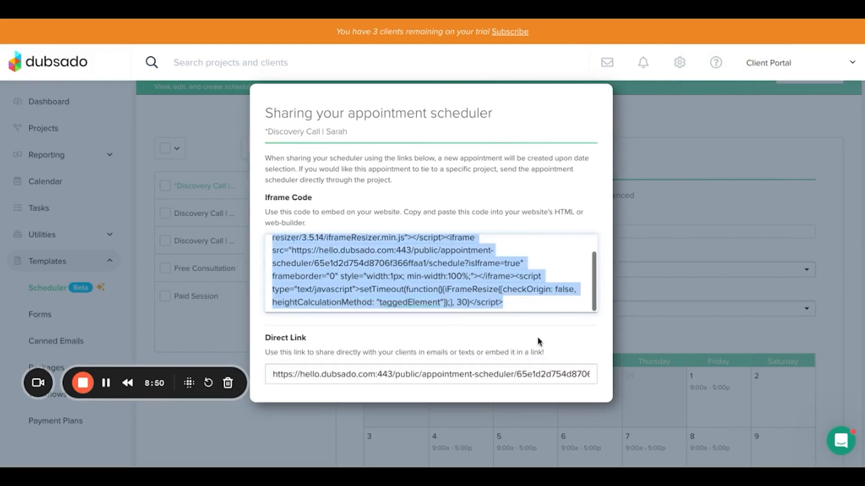